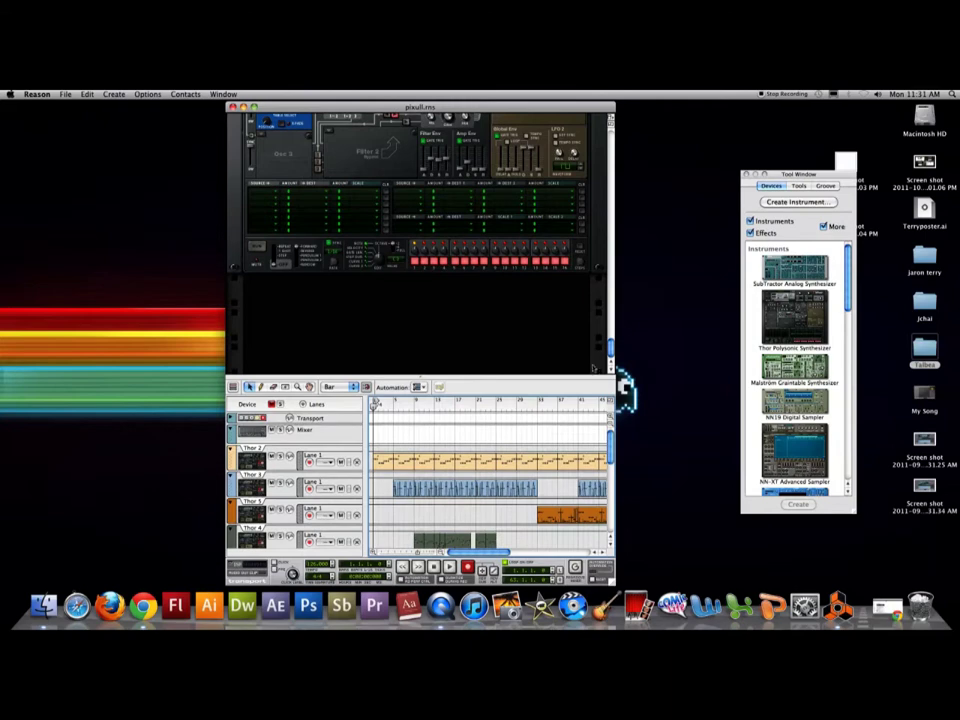
# Look over the Thor devices in the pixull rack and play the song, skipping ahead to about bar 31.
pyautogui.moveTo(611, 350); pyautogui.dragTo(603, 270)
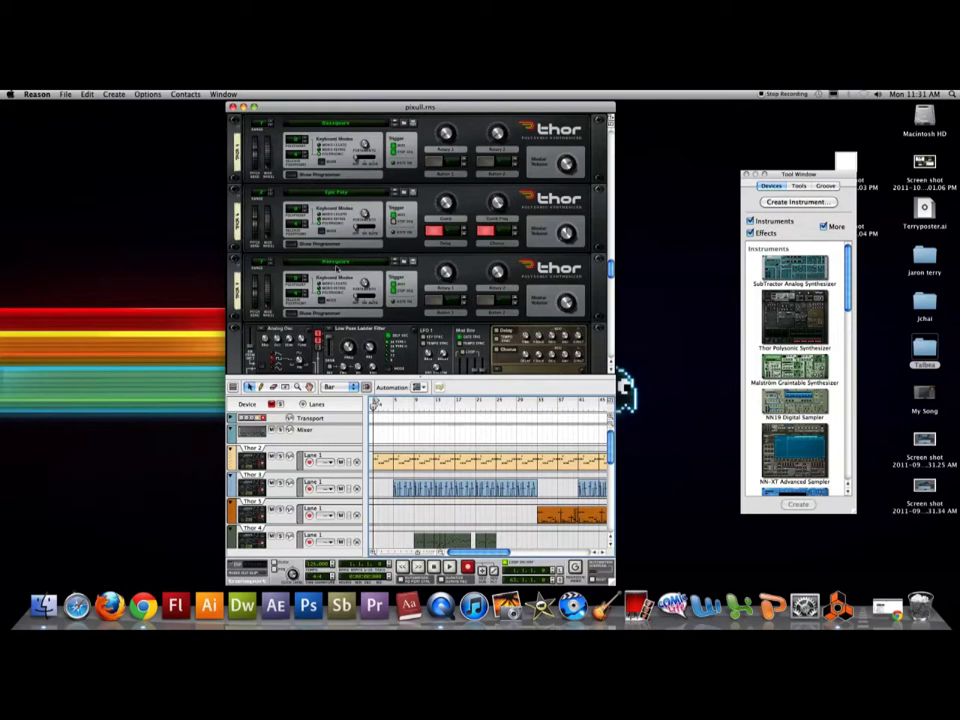
pyautogui.moveTo(610, 268); pyautogui.dragTo(617, 204)
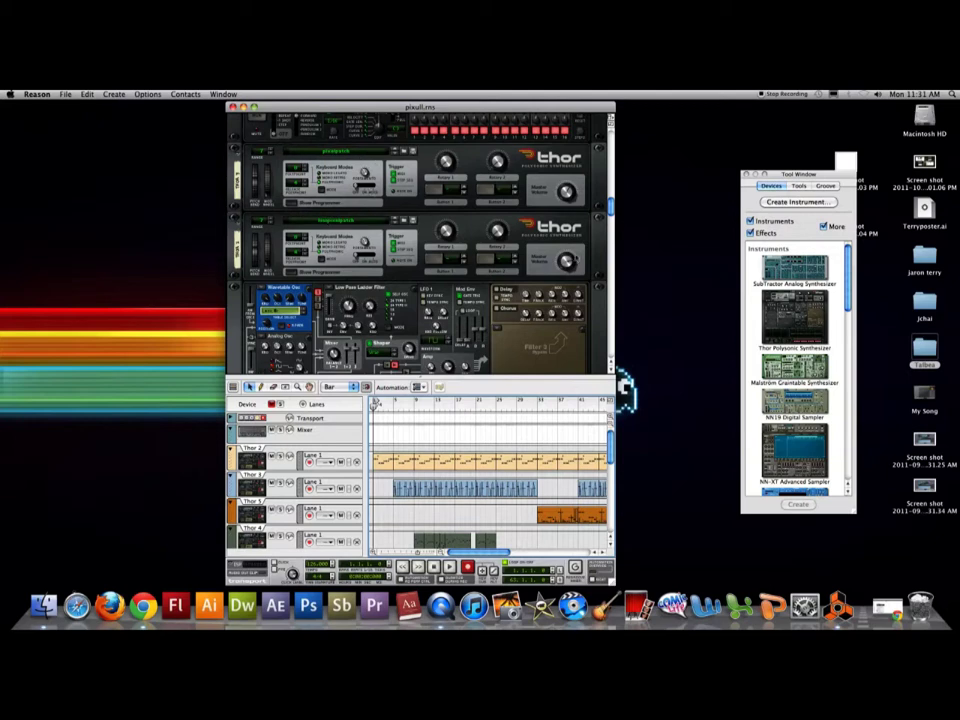
pyautogui.moveTo(612, 206); pyautogui.dragTo(613, 218)
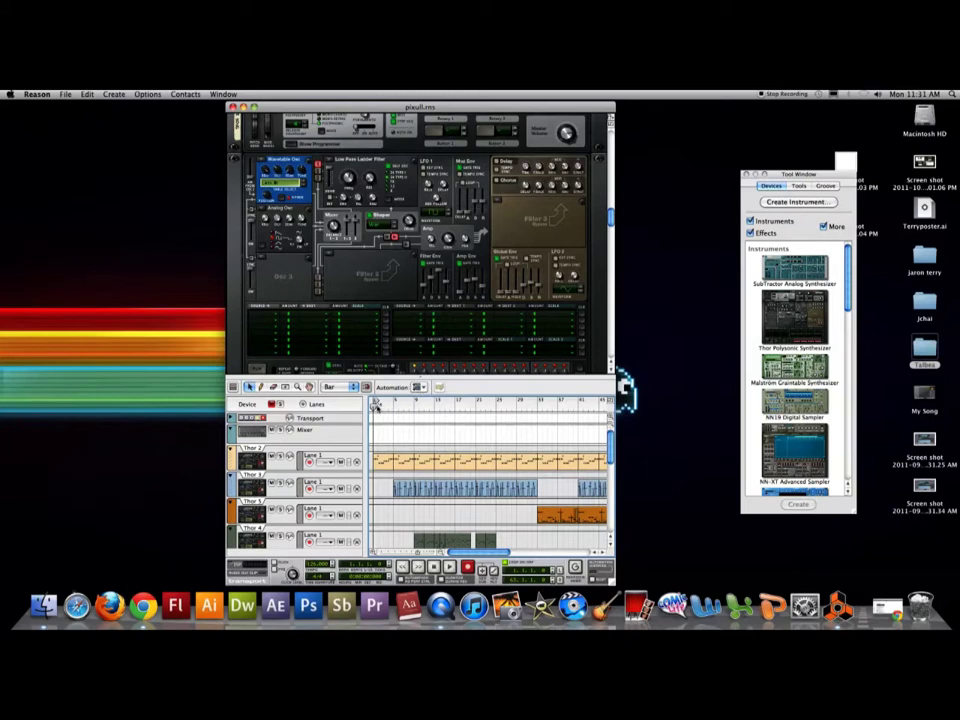
pyautogui.press('space')
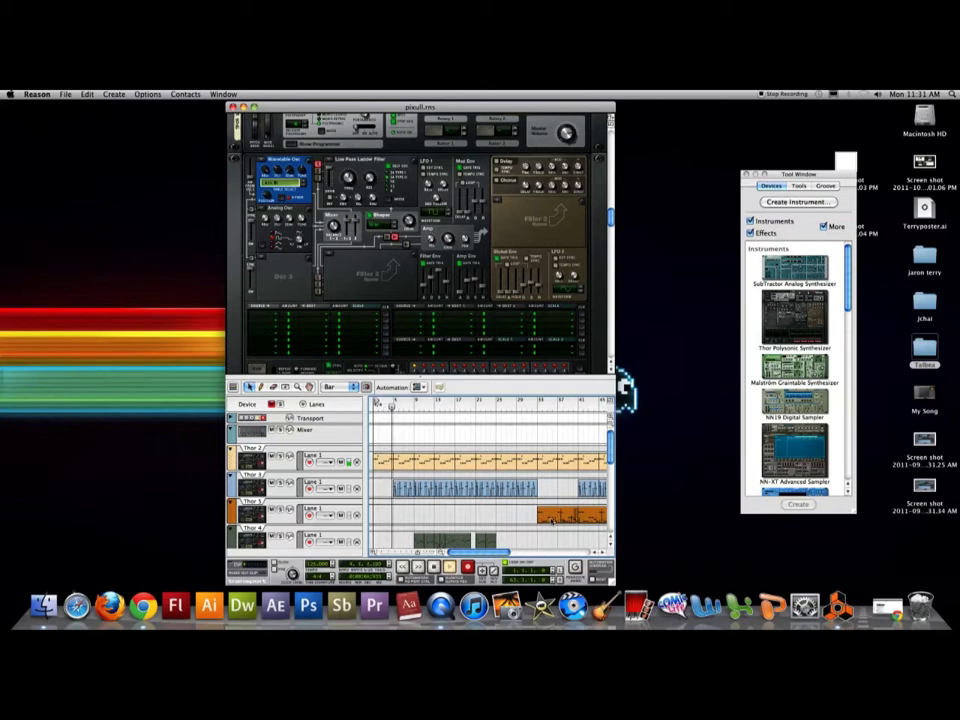
pyautogui.scroll(-2, 552, 522)
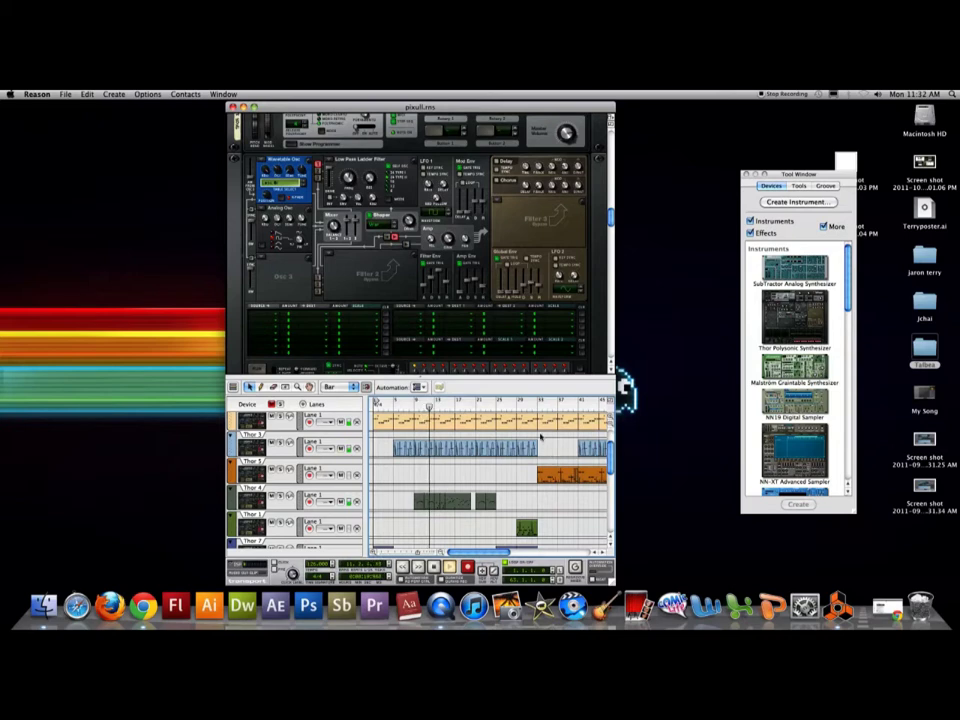
pyautogui.click(528, 404)
pyautogui.hscroll(6, 550, 515)
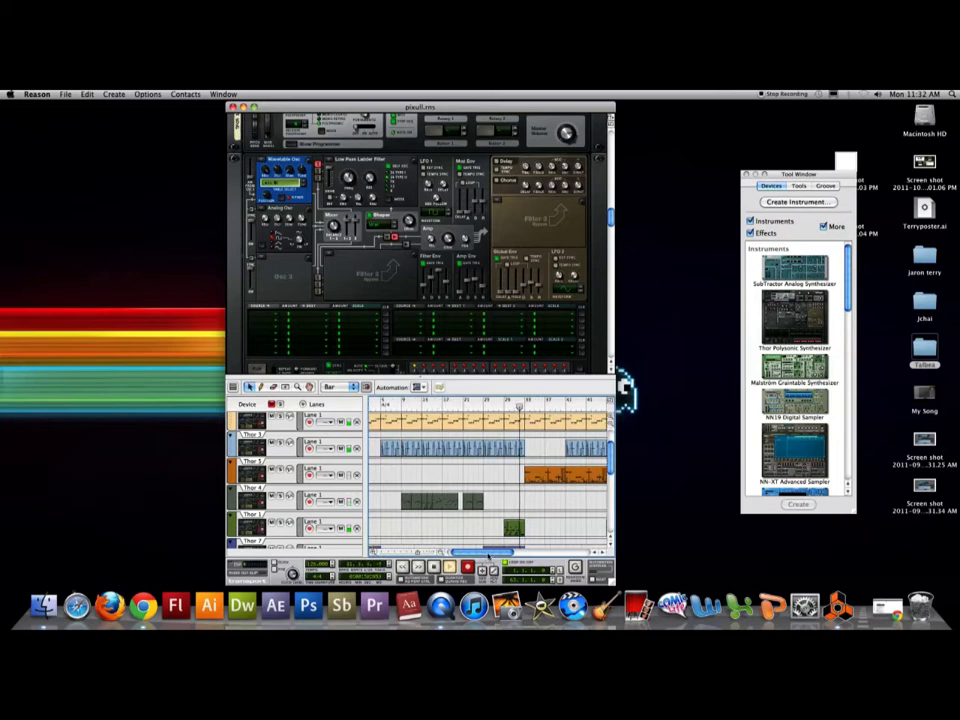
pyautogui.scroll(-1, 535, 518)
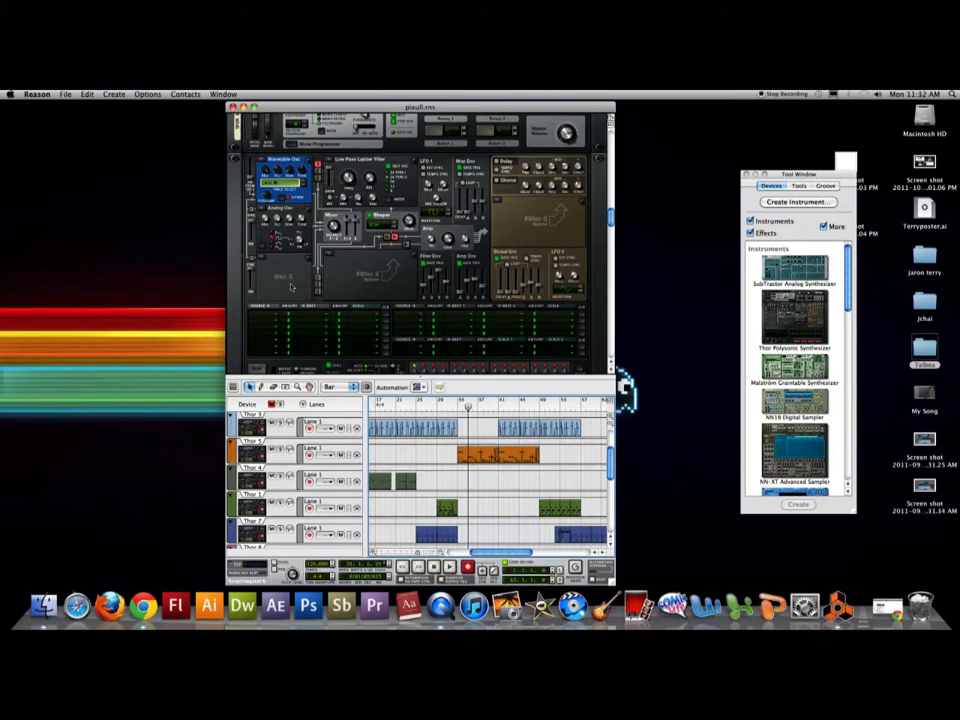
# Create a new song and arrange its window, the pixull window and the Tool Window side by side.
pyautogui.click(66, 94)
pyautogui.click(72, 105)
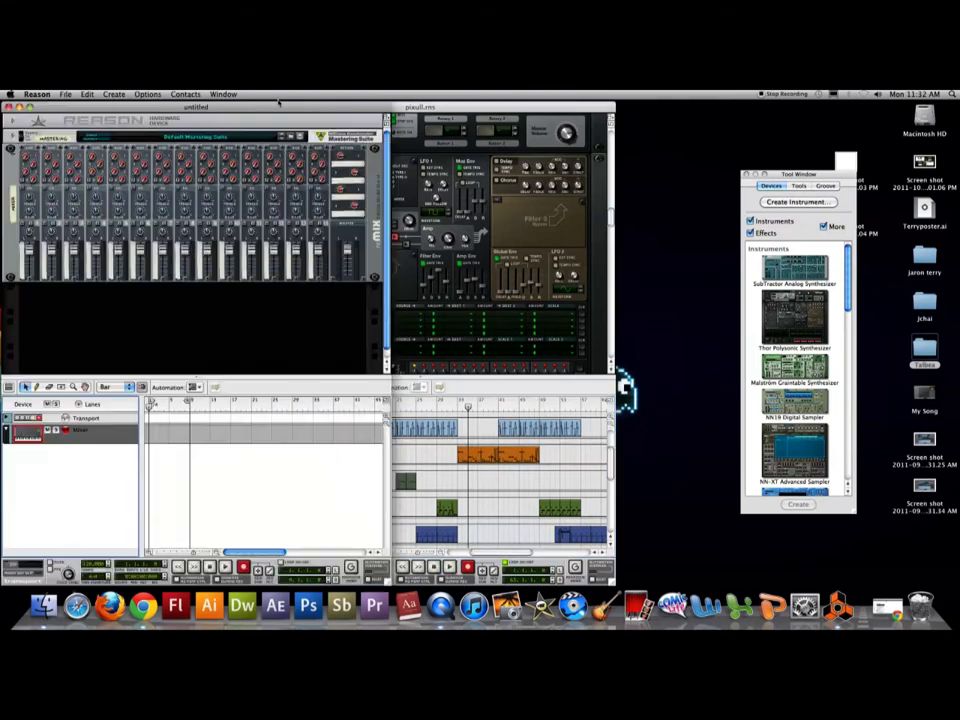
pyautogui.moveTo(428, 107); pyautogui.dragTo(617, 107)
pyautogui.moveTo(793, 174); pyautogui.dragTo(906, 192)
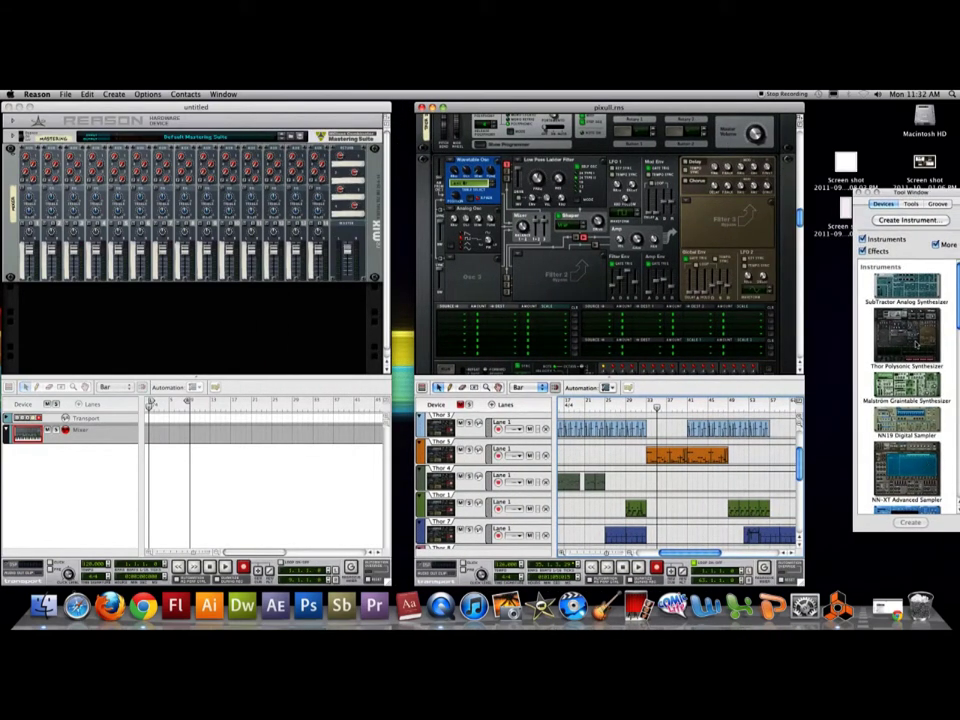
# Add a Thor Polysonic Synthesizer to the new song's rack and initialize its patch.
pyautogui.moveTo(911, 343); pyautogui.dragTo(216, 364)
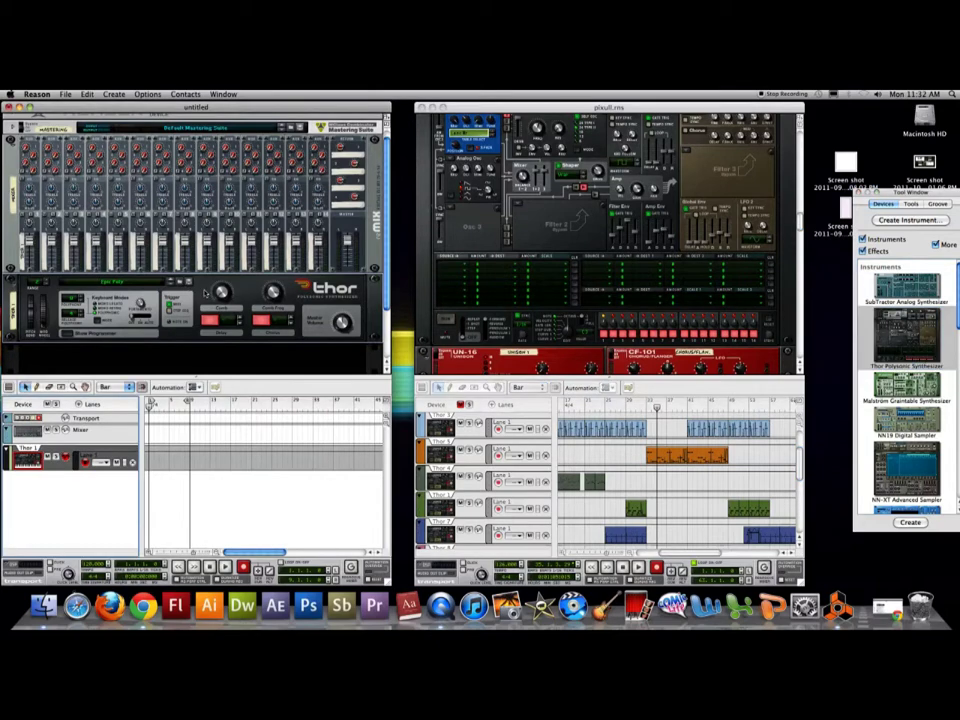
pyautogui.rightClick(210, 290)
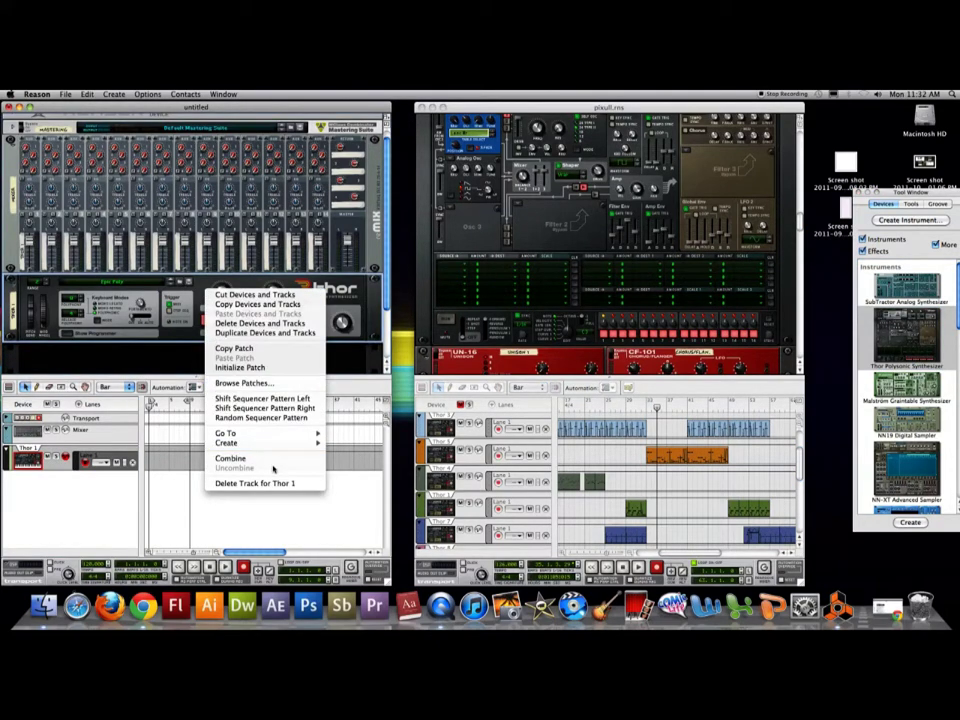
pyautogui.click(255, 368)
pyautogui.scroll(-2, 281, 364)
pyautogui.scroll(-1, 281, 364)
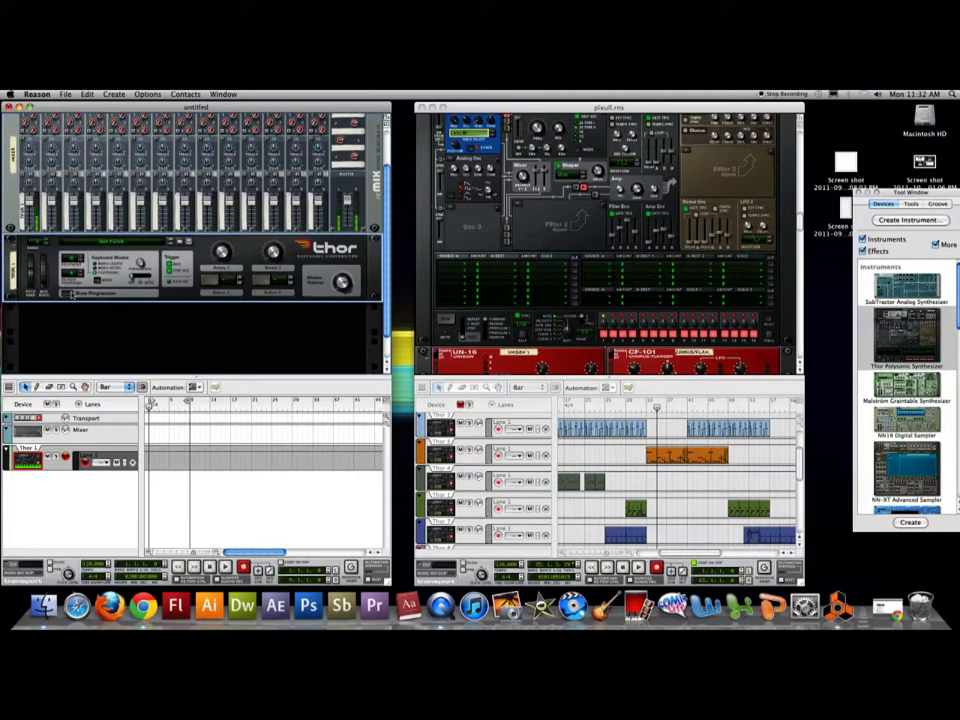
# Expand the programmer section of the new song's Thor.
pyautogui.click(68, 294)
pyautogui.scroll(-3, 70, 296)
pyautogui.scroll(-2, 71, 296)
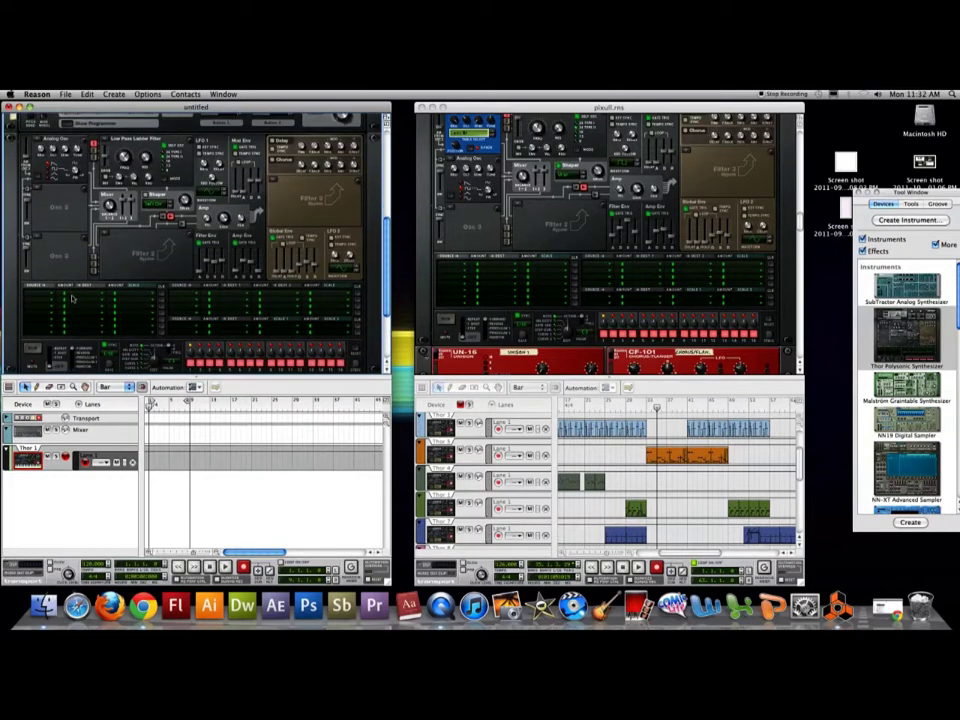
pyautogui.scroll(4, 48, 145)
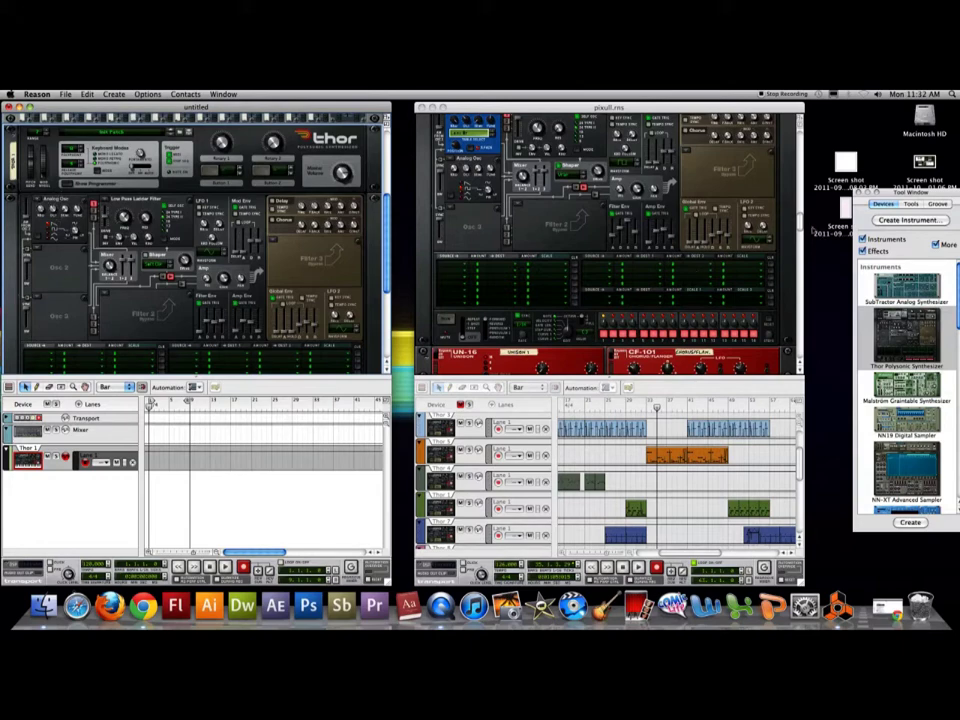
# Bring the pixull Thor into view as a reference and set the new Thor's first oscillator to Wavetable.
pyautogui.click(800, 225)
pyautogui.moveTo(800, 224); pyautogui.dragTo(800, 212)
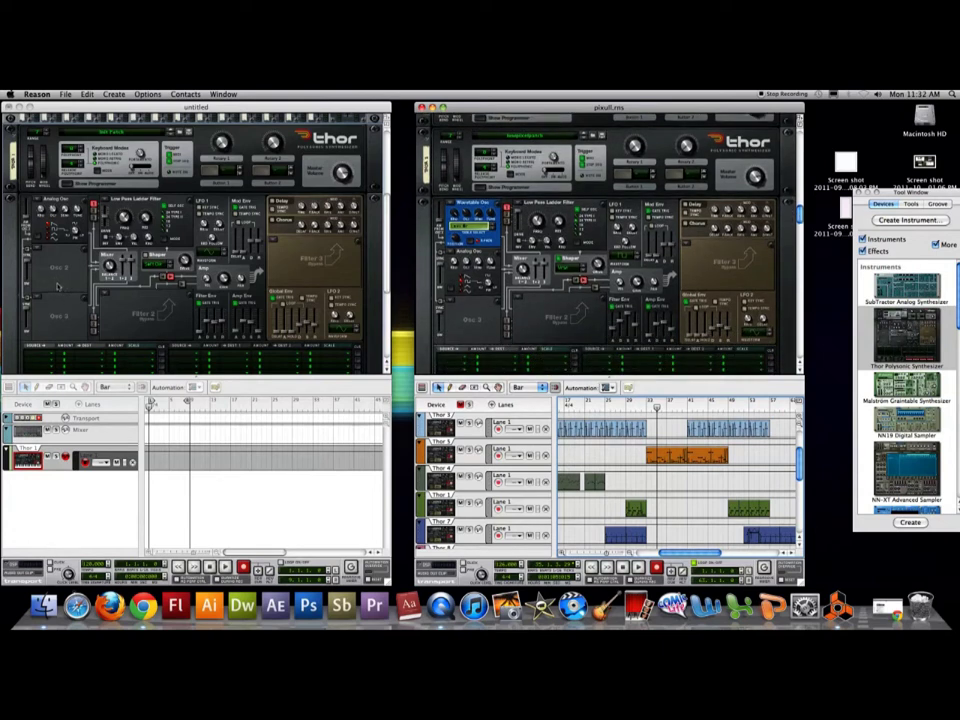
pyautogui.click(50, 201)
pyautogui.click(50, 201)
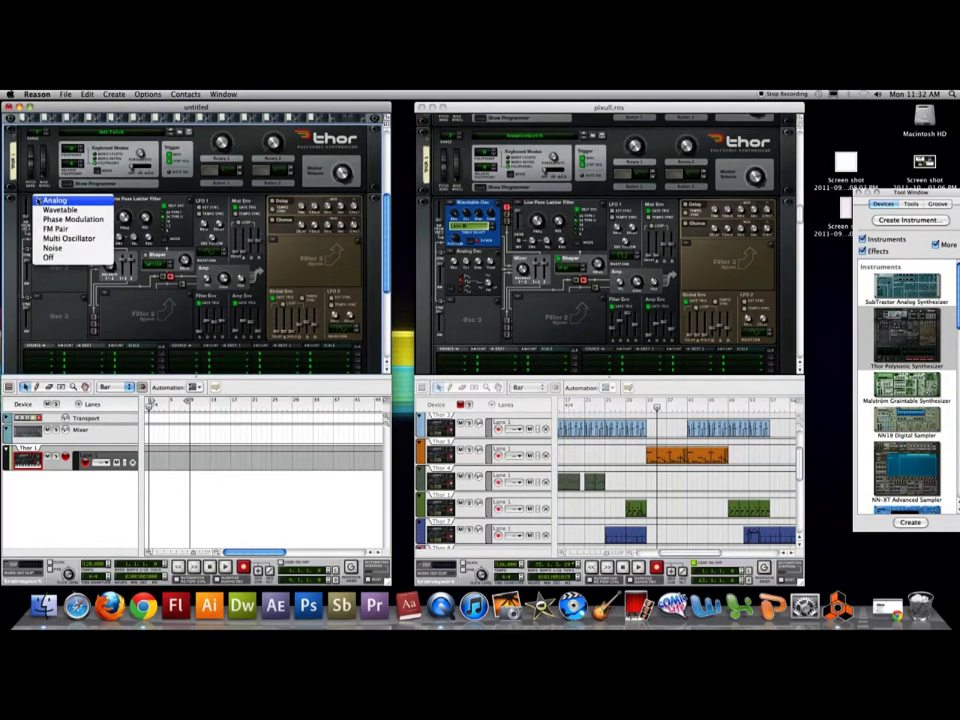
pyautogui.click(60, 209)
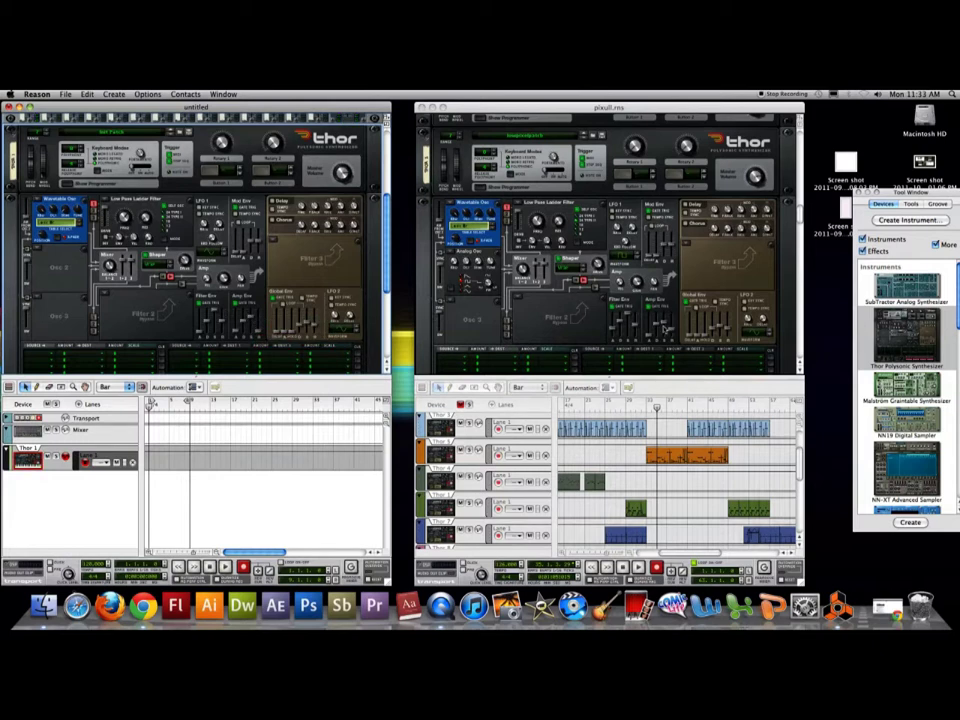
# Slightly lower the sustain and raise the release of the new Thor's Amp Env.
pyautogui.moveTo(251, 317); pyautogui.dragTo(251, 319)
pyautogui.moveTo(258, 330); pyautogui.dragTo(258, 327)
pyautogui.rightClick(288, 306)
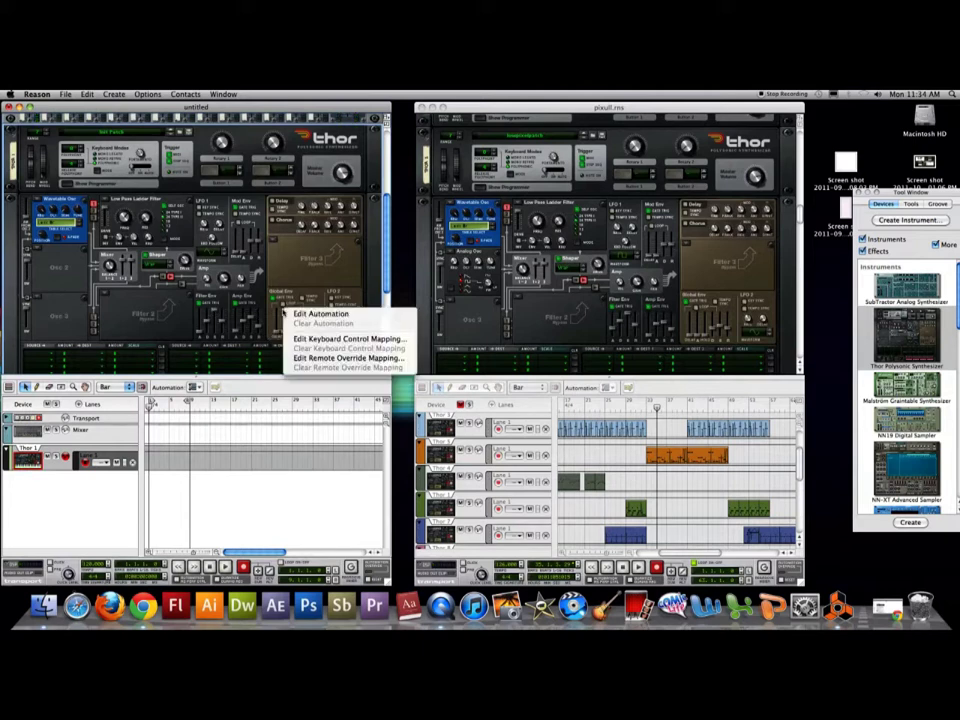
pyautogui.click(391, 261)
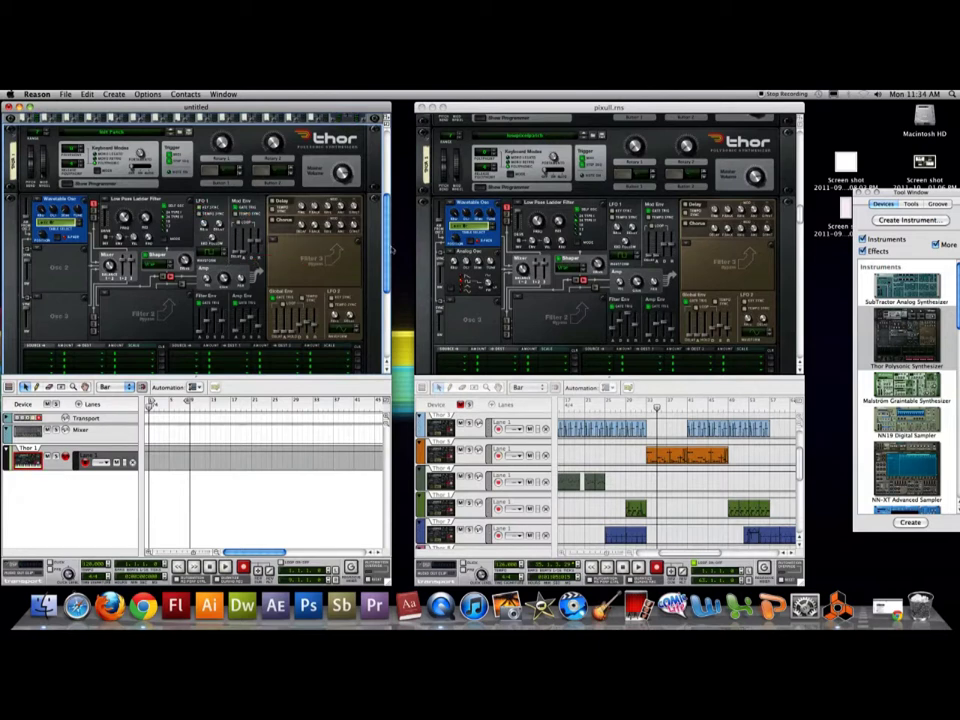
# Add a UN-16 Unison effect beneath the Thor in the new song's rack, matching the effect chain in pixull.
pyautogui.scroll(-5, 386, 270)
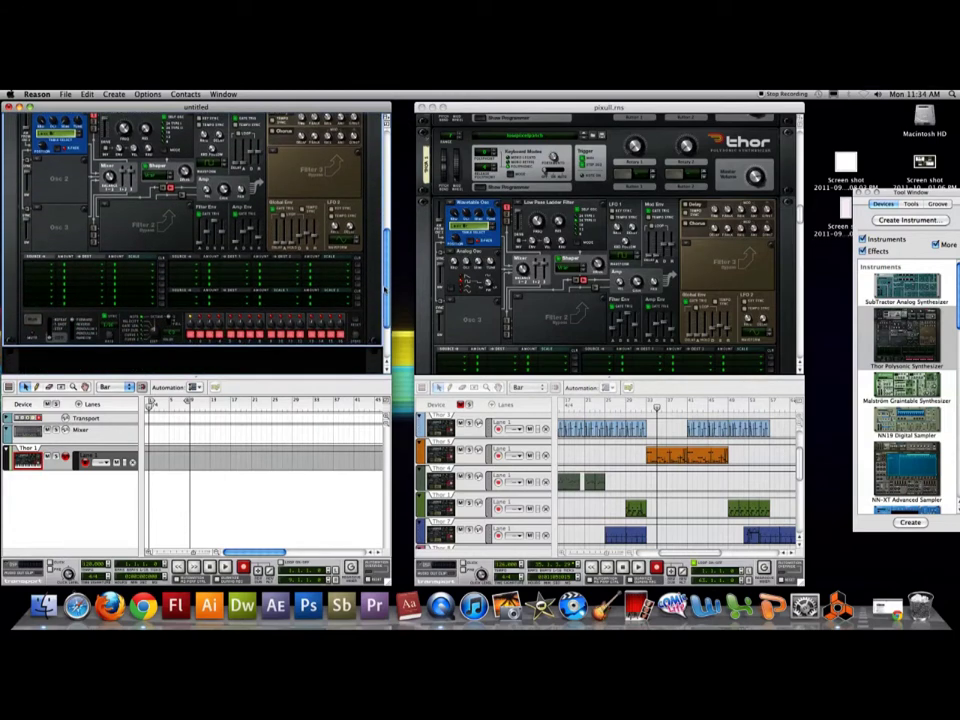
pyautogui.scroll(-2, 384, 287)
pyautogui.click(799, 190)
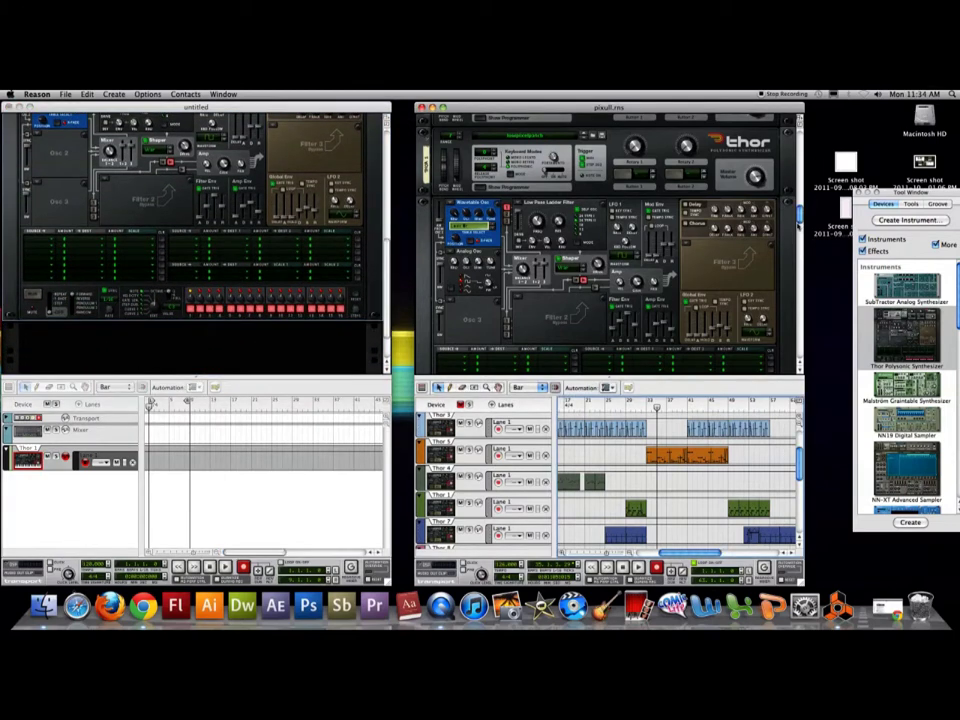
pyautogui.scroll(-5, 799, 210)
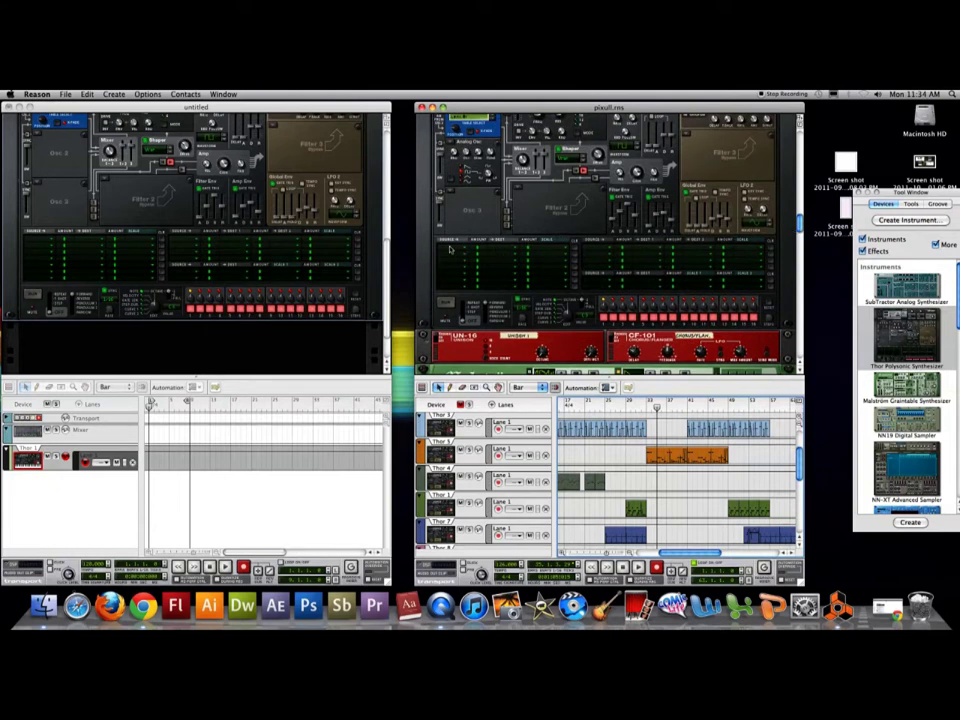
pyautogui.moveTo(799, 222); pyautogui.dragTo(800, 232)
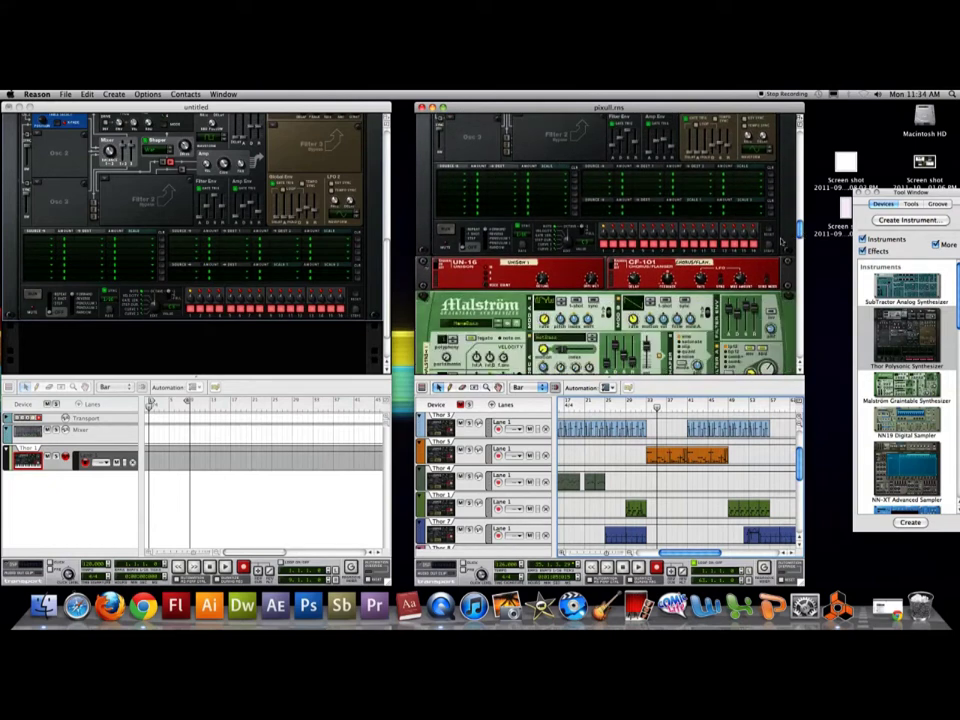
pyautogui.scroll(-10, 907, 390)
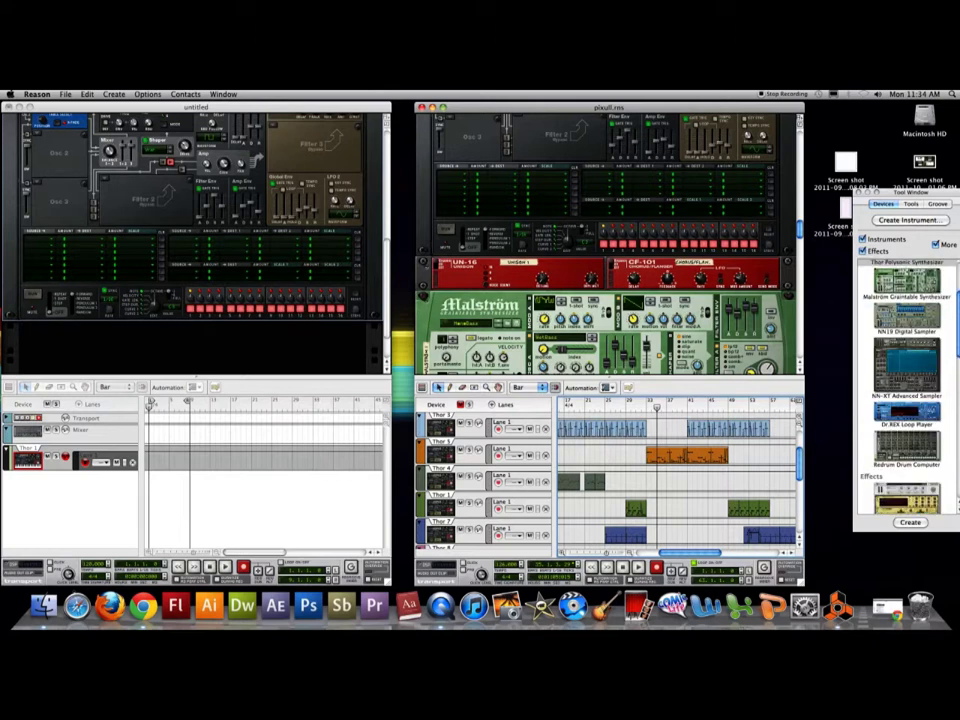
pyautogui.scroll(-1, 924, 455)
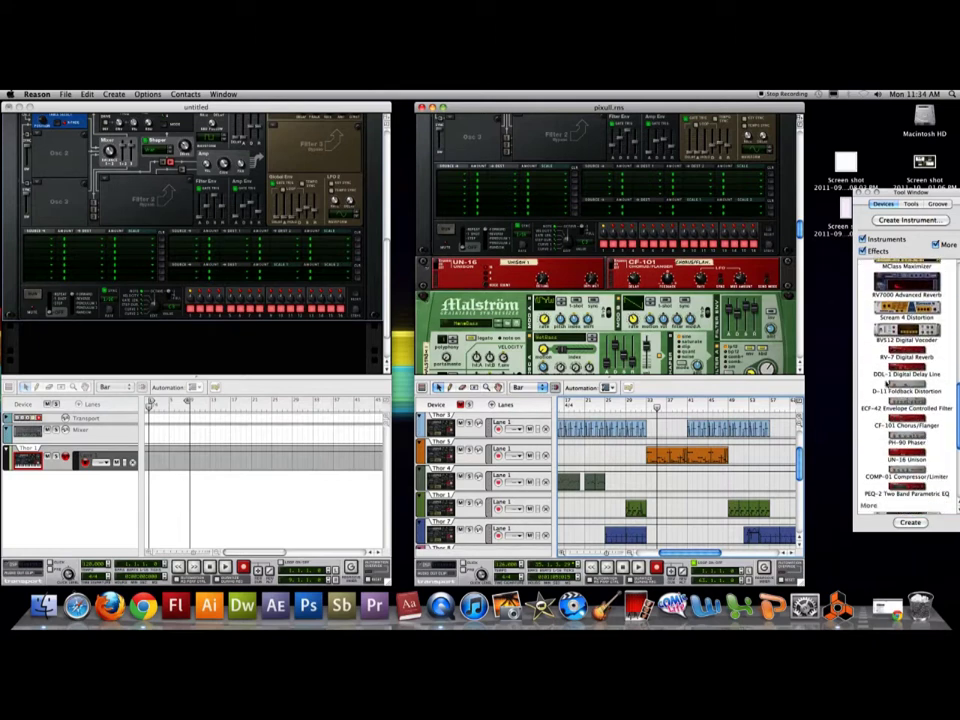
pyautogui.moveTo(924, 462); pyautogui.dragTo(142, 355)
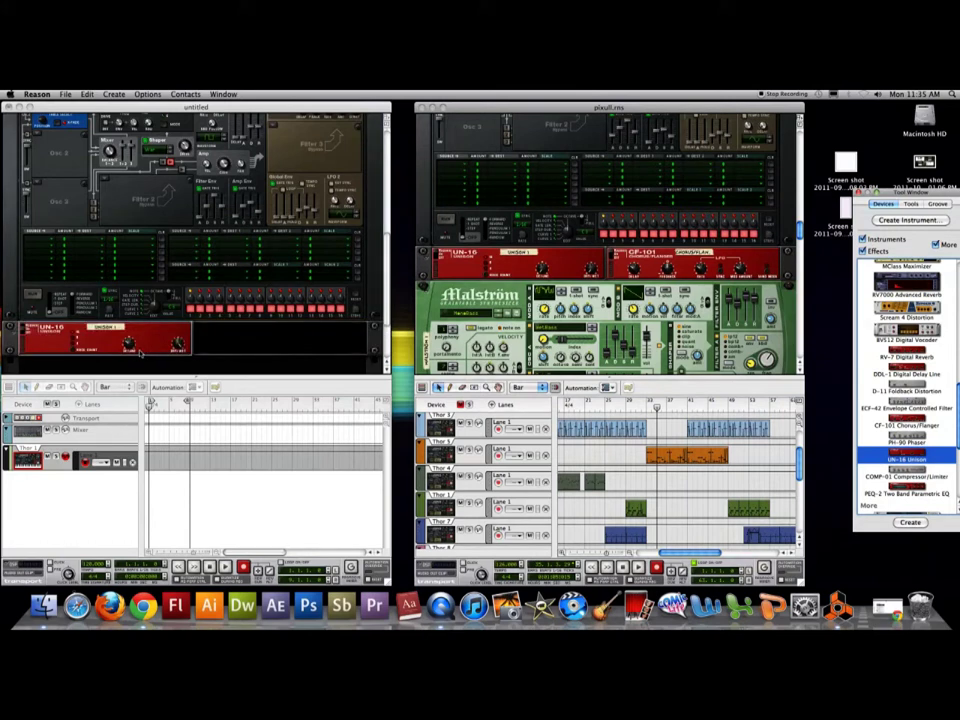
pyautogui.click(142, 350)
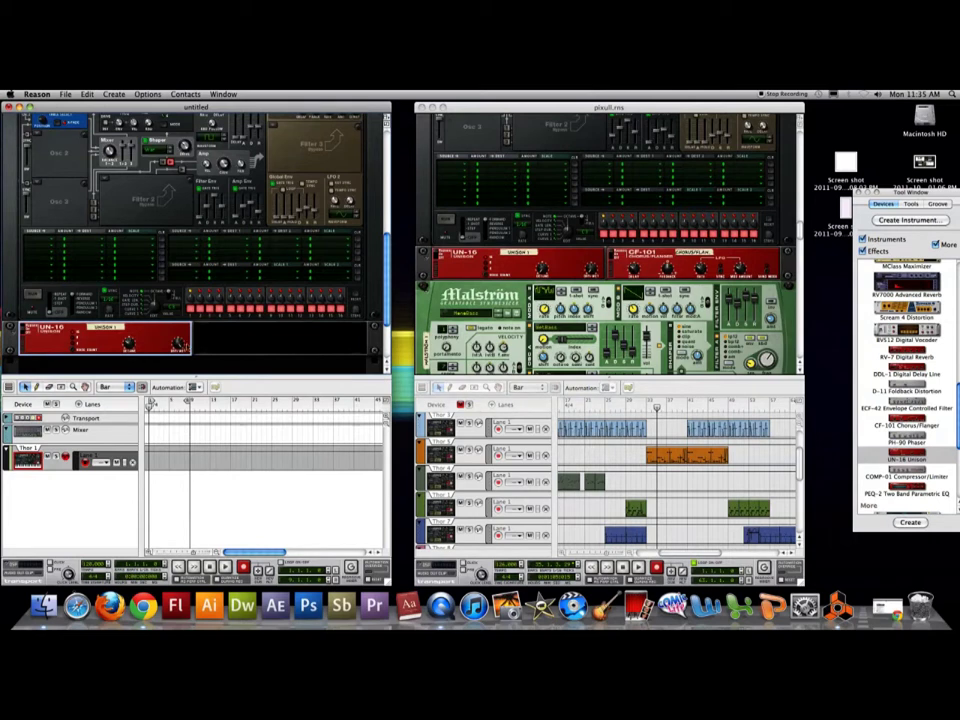
# Adjust the Dry/Wet and Detune amounts of the UN-16 Unison.
pyautogui.moveTo(181, 347)
pyautogui.moveTo(181, 347); pyautogui.dragTo(189, 386)
pyautogui.moveTo(177, 342)
pyautogui.moveTo(130, 345)
pyautogui.moveTo(129, 341)
pyautogui.mouseDown()
pyautogui.moveTo(137, 312)
pyautogui.moveTo(137, 330)
pyautogui.mouseUp()
# Add a CF-101 Chorus/Flanger beside the UN-16 Unison in the new song's rack.
pyautogui.moveTo(906, 425); pyautogui.dragTo(292, 334)
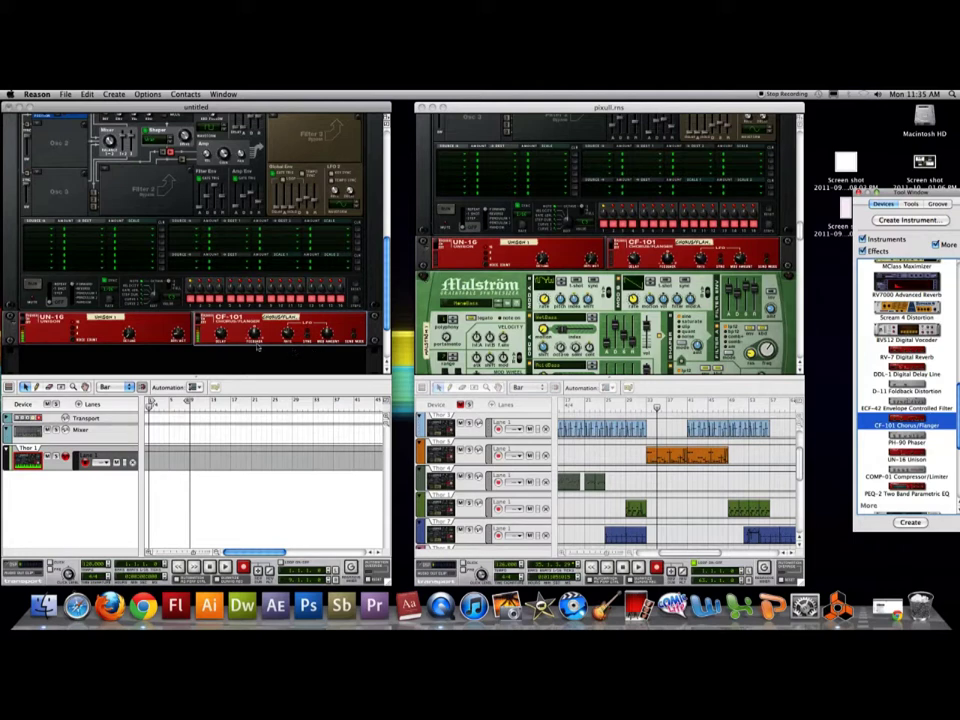
pyautogui.click(215, 330)
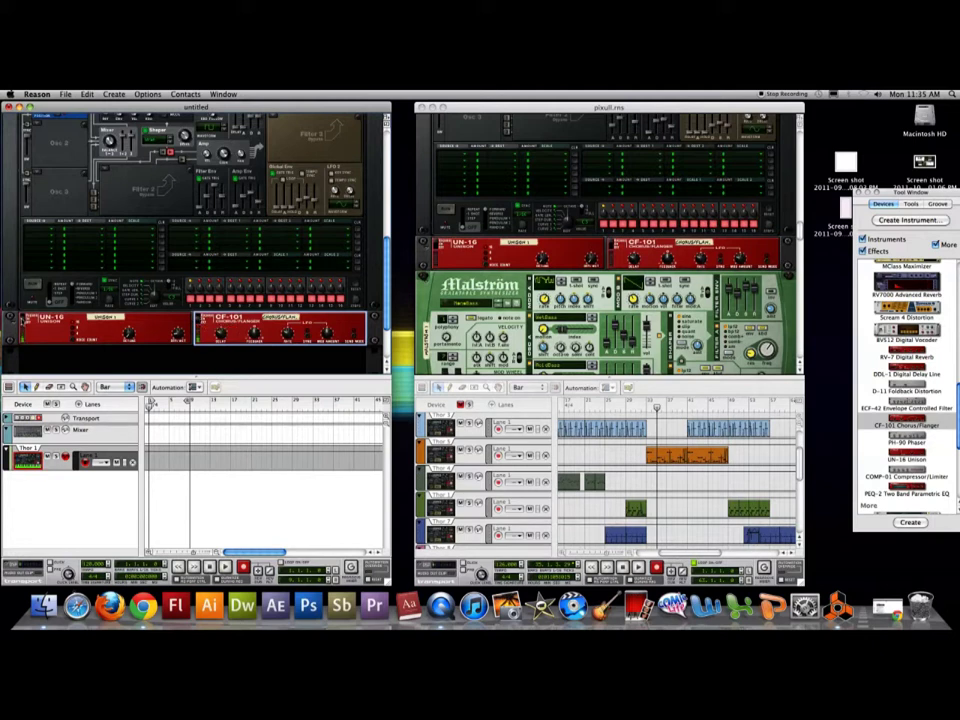
# Toggle the bypass switches of the UN-16 and CF-101 to compare the sound with and without the effects.
pyautogui.click(22, 320)
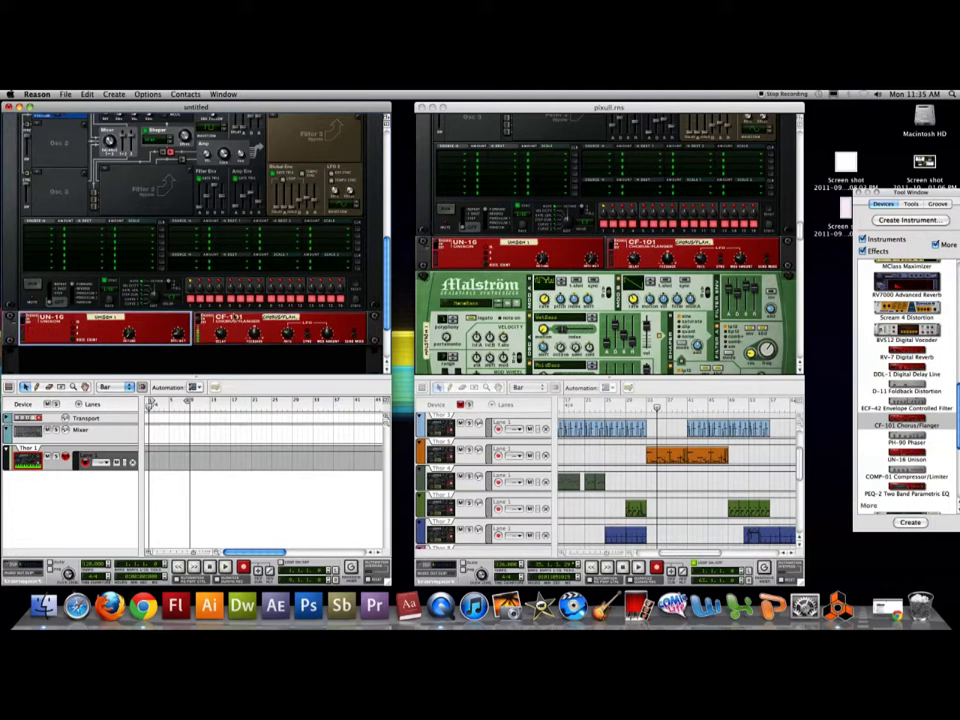
pyautogui.click(203, 325)
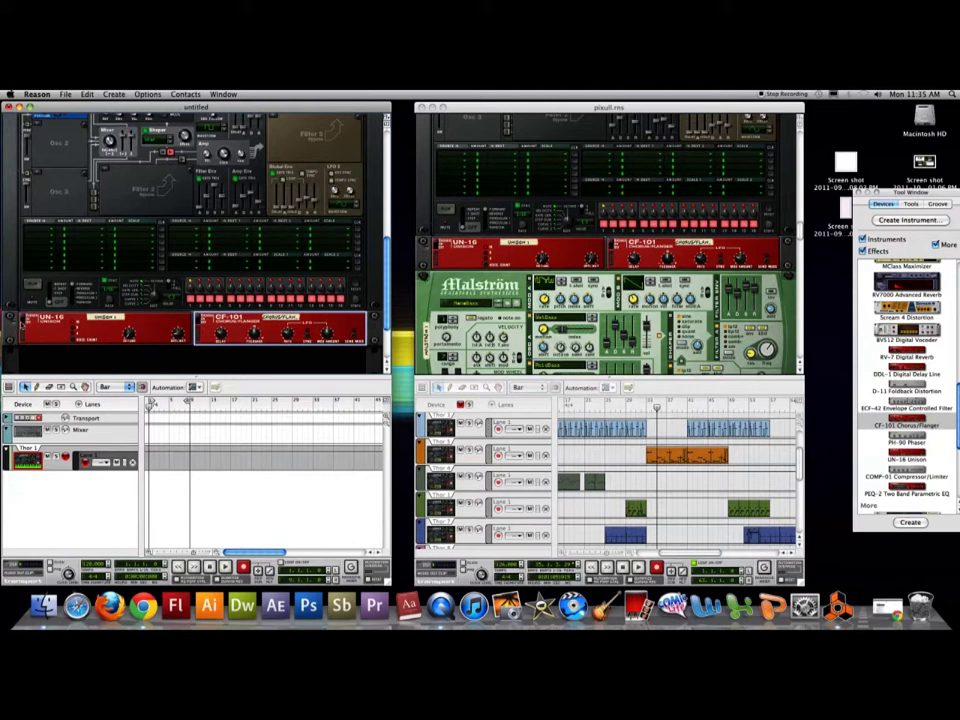
pyautogui.click(22, 320)
pyautogui.press('Down')
pyautogui.click(21, 318)
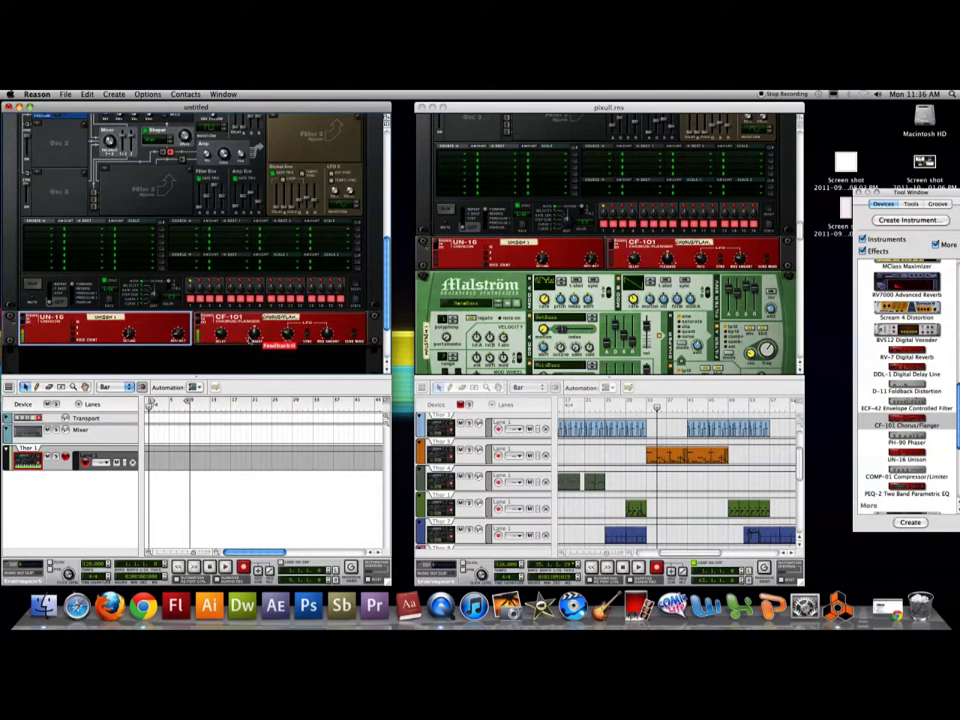
# Fine-tune the LFO modulation amount of the CF-101 Chorus/Flanger.
pyautogui.click(330, 347)
pyautogui.moveTo(330, 347)
pyautogui.mouseDown()
pyautogui.moveTo(324, 317)
pyautogui.moveTo(328, 346)
pyautogui.mouseUp()
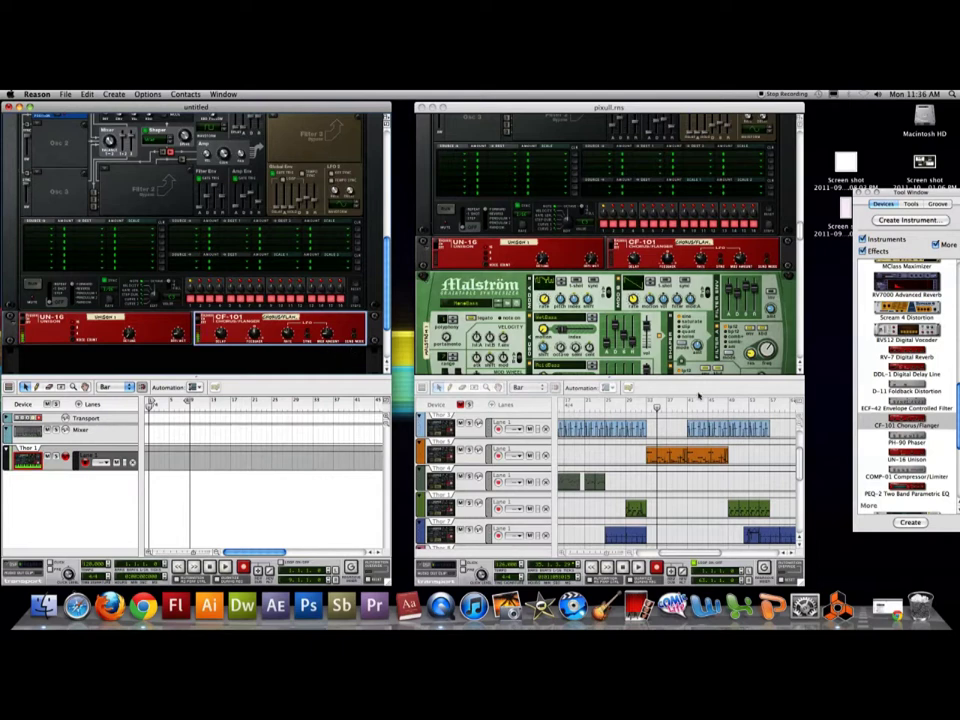
# Add a PH-90 Phaser below the UN-16 Unison in the new song's rack.
pyautogui.moveTo(928, 443); pyautogui.dragTo(97, 330)
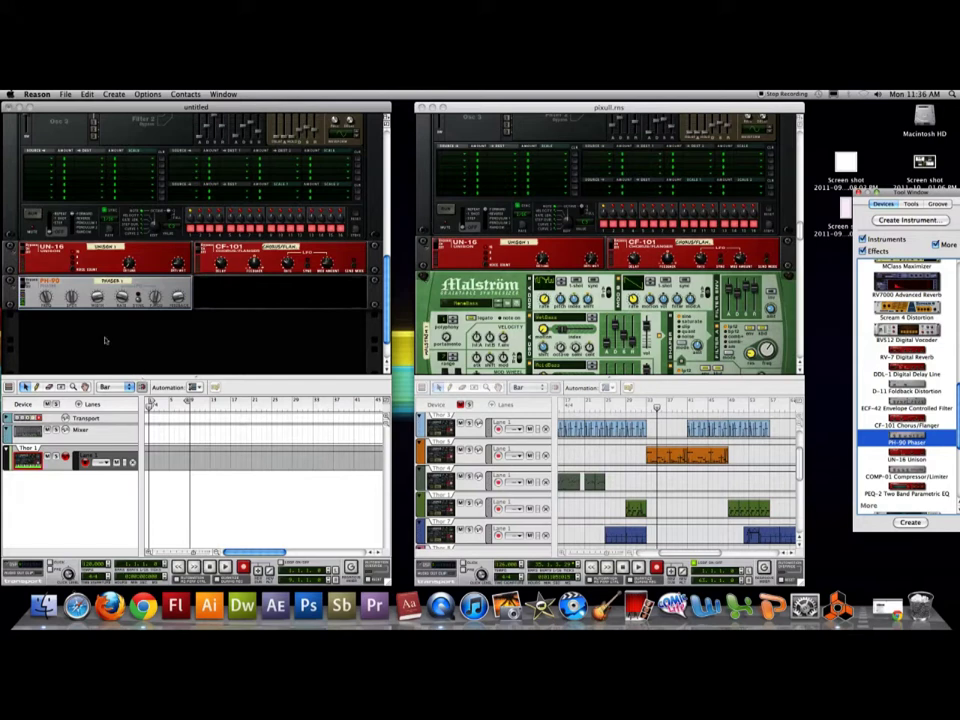
pyautogui.moveTo(72, 297)
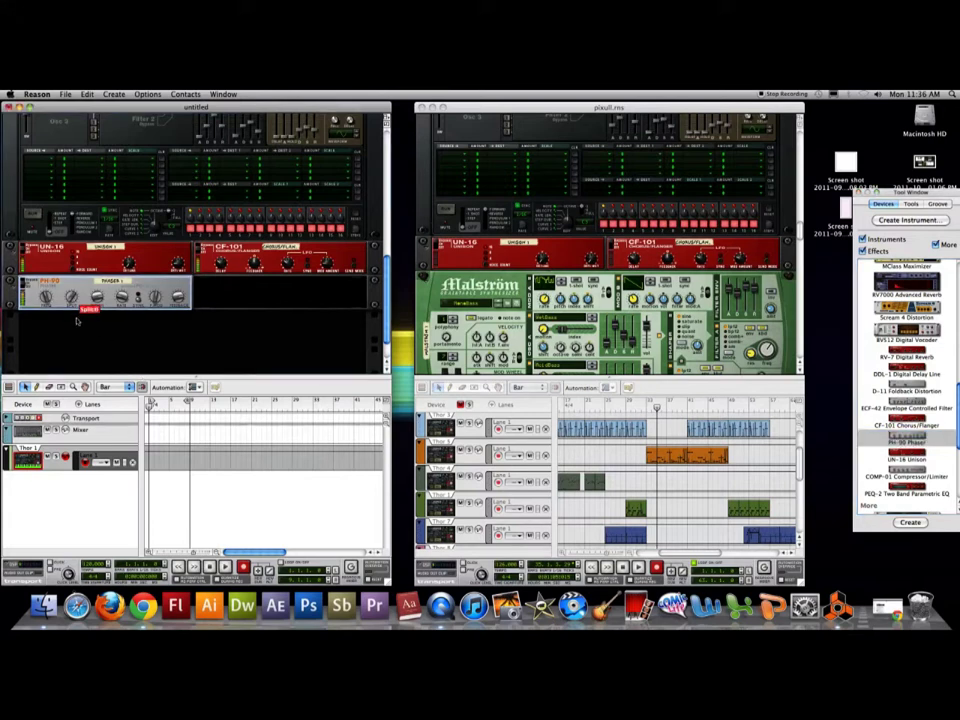
# Adjust the split, rate and feedback of the PH-90 Phaser in the new song's rack.
pyautogui.moveTo(72, 297); pyautogui.dragTo(72, 294)
pyautogui.moveTo(121, 296); pyautogui.dragTo(121, 296)
pyautogui.moveTo(178, 296); pyautogui.dragTo(158, 316)
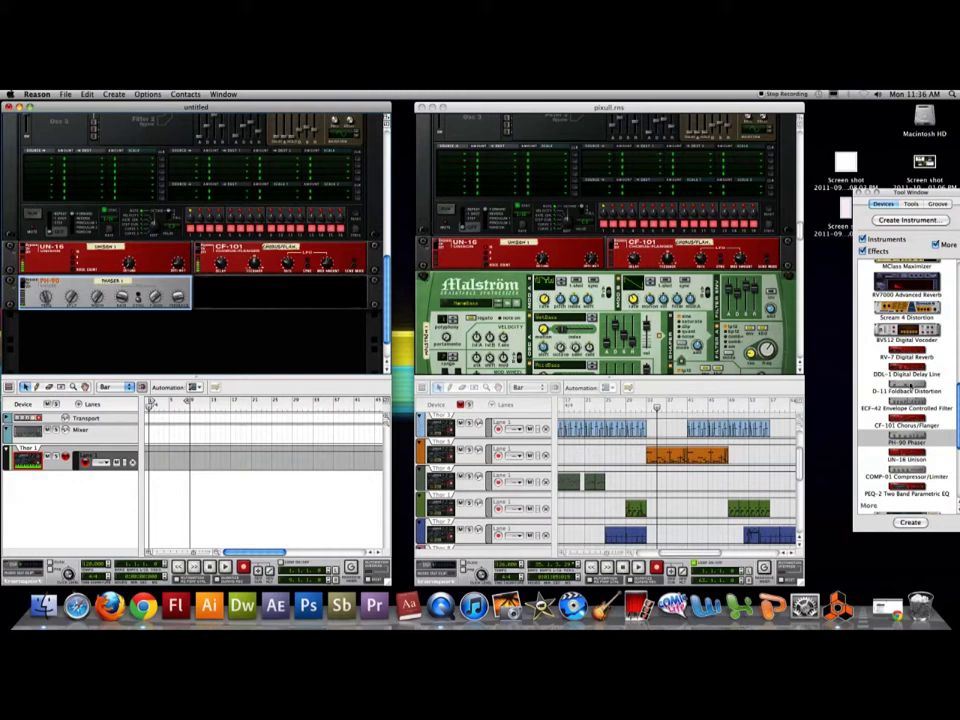
# Add a BV512 Digital Vocoder below the PH-90 Phaser, running in equalizer mode with an increased number of bands.
pyautogui.doubleClick(889, 338)
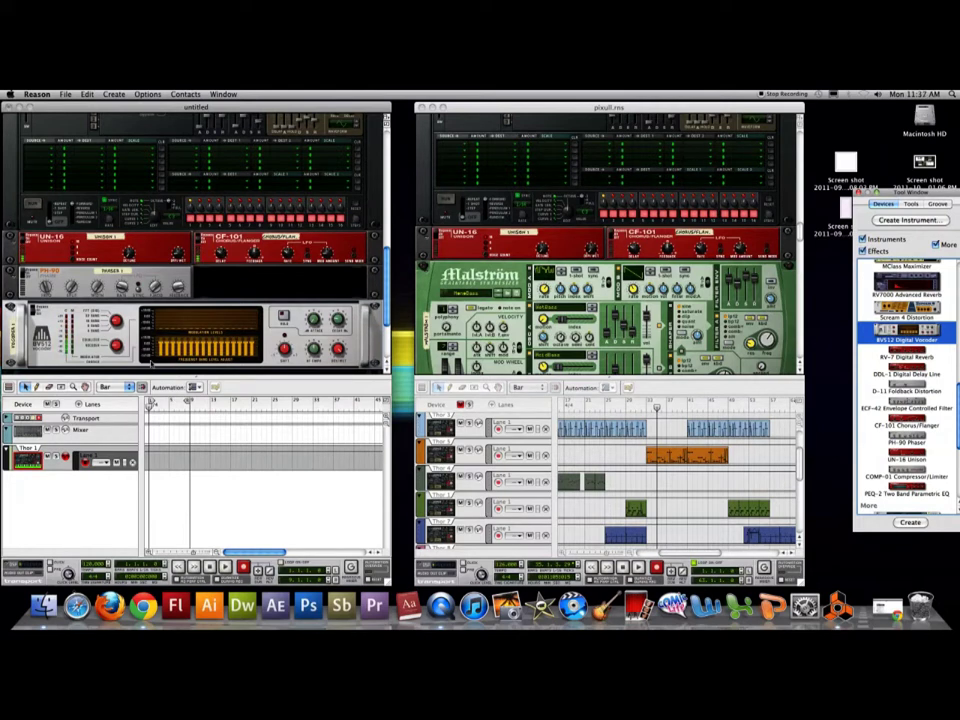
pyautogui.click(148, 378)
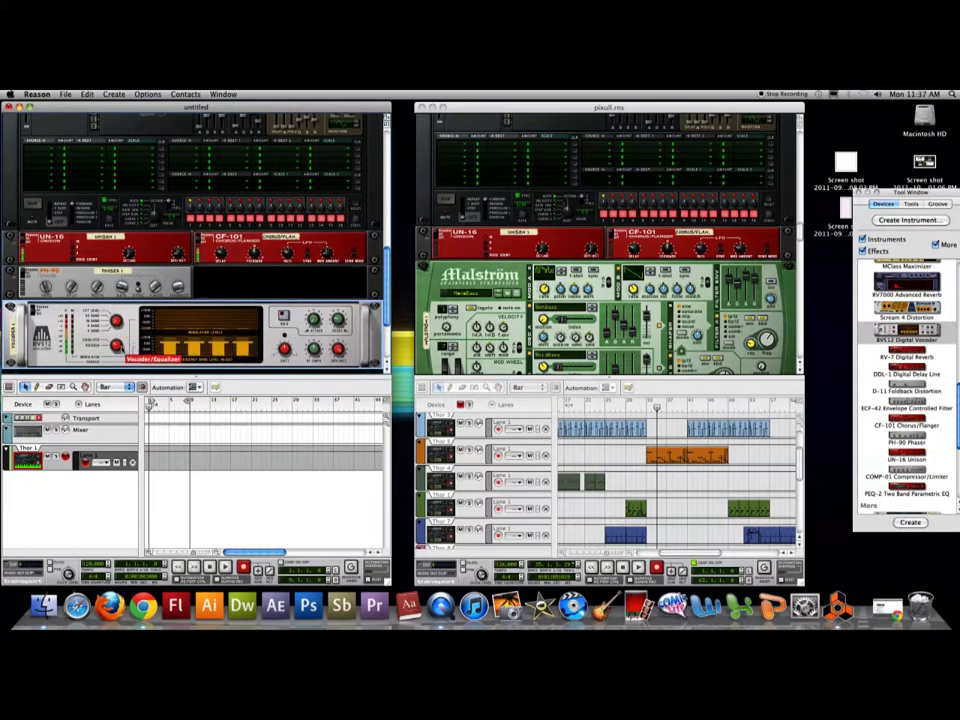
pyautogui.moveTo(116, 322); pyautogui.dragTo(116, 315)
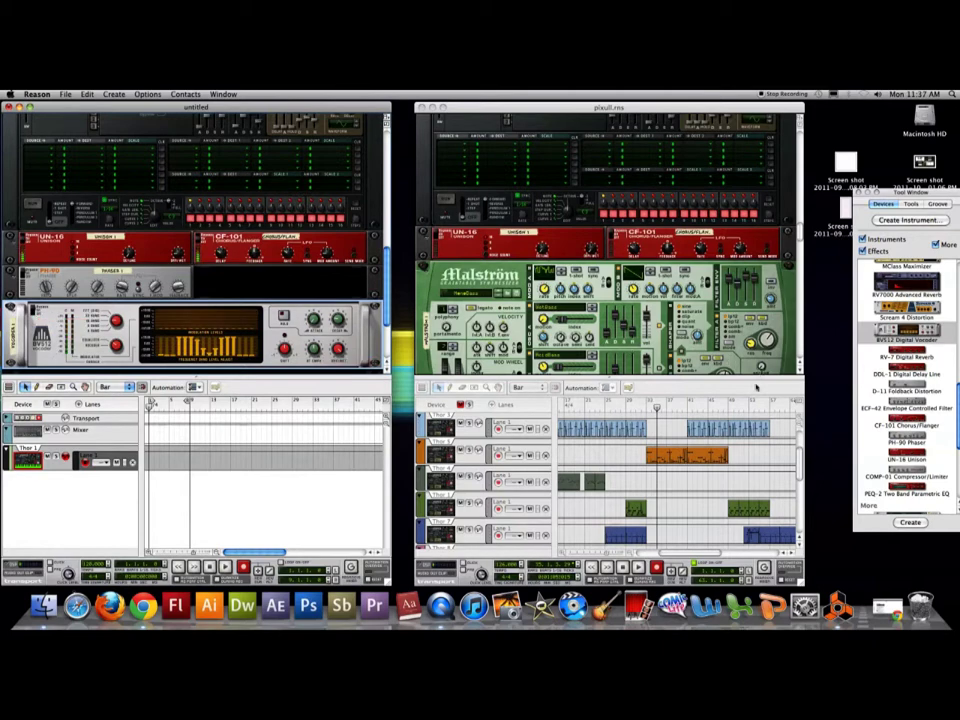
# Add a Scream 4 Distortion below the BV512 Digital Vocoder in the new song's rack.
pyautogui.moveTo(906, 309); pyautogui.dragTo(305, 362)
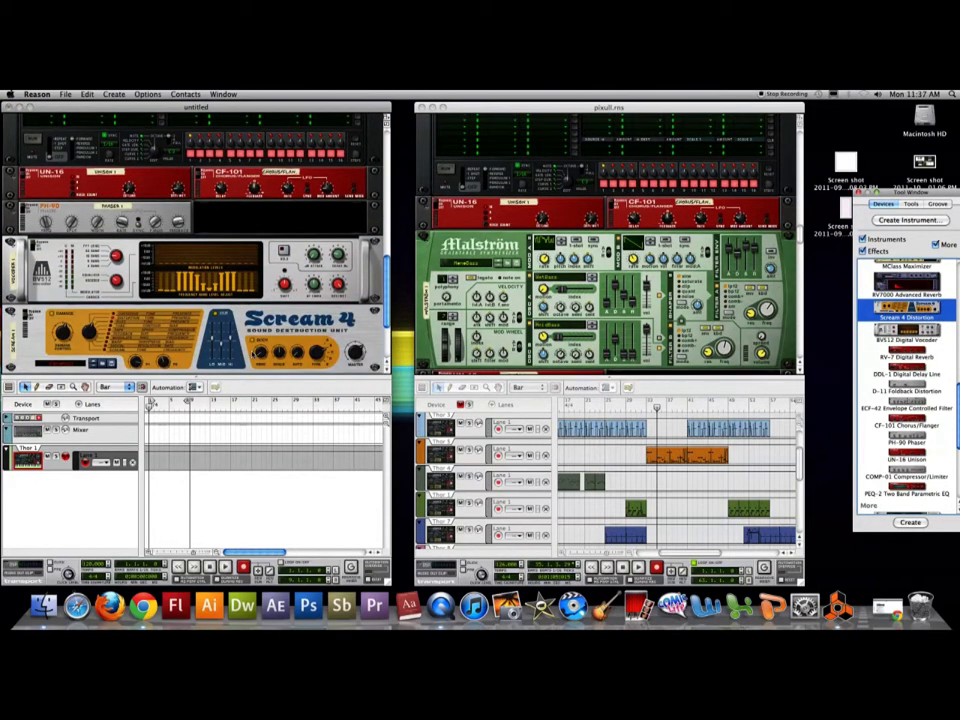
pyautogui.click(205, 175)
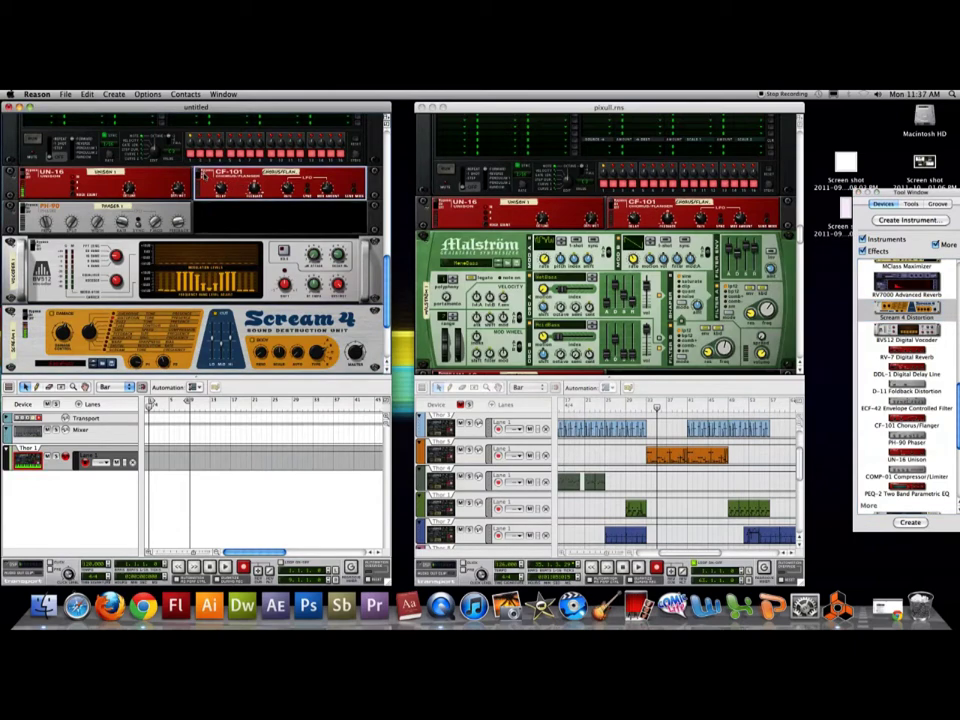
pyautogui.click(40, 182)
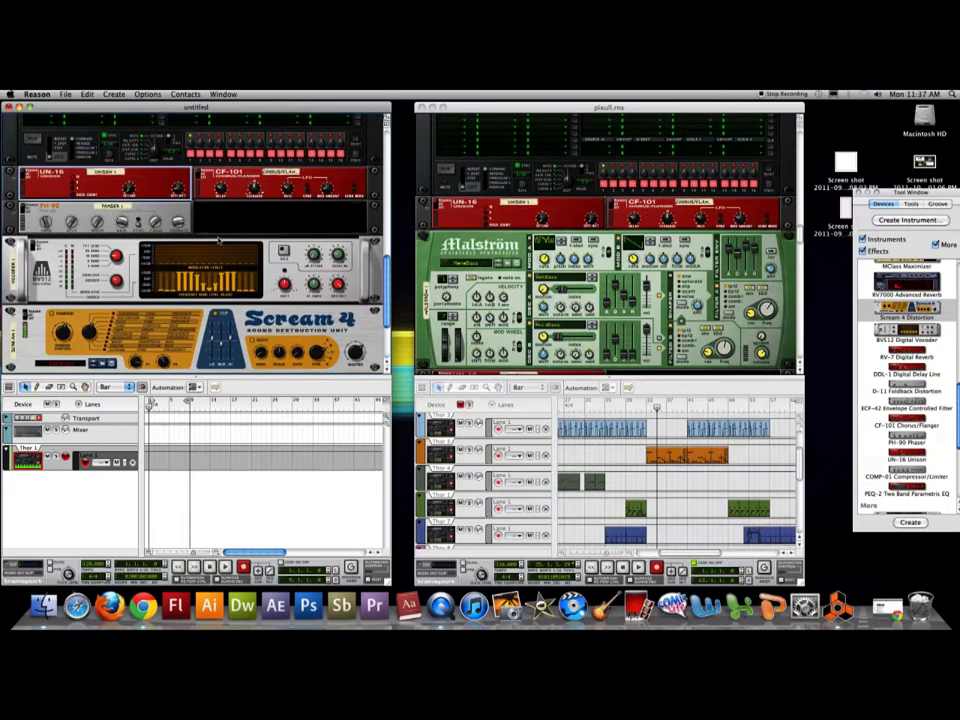
# Load a patch from the Instrument Tweaks folder into the Scream 4 and adjust its Cut equalizer sliders.
pyautogui.click(102, 364)
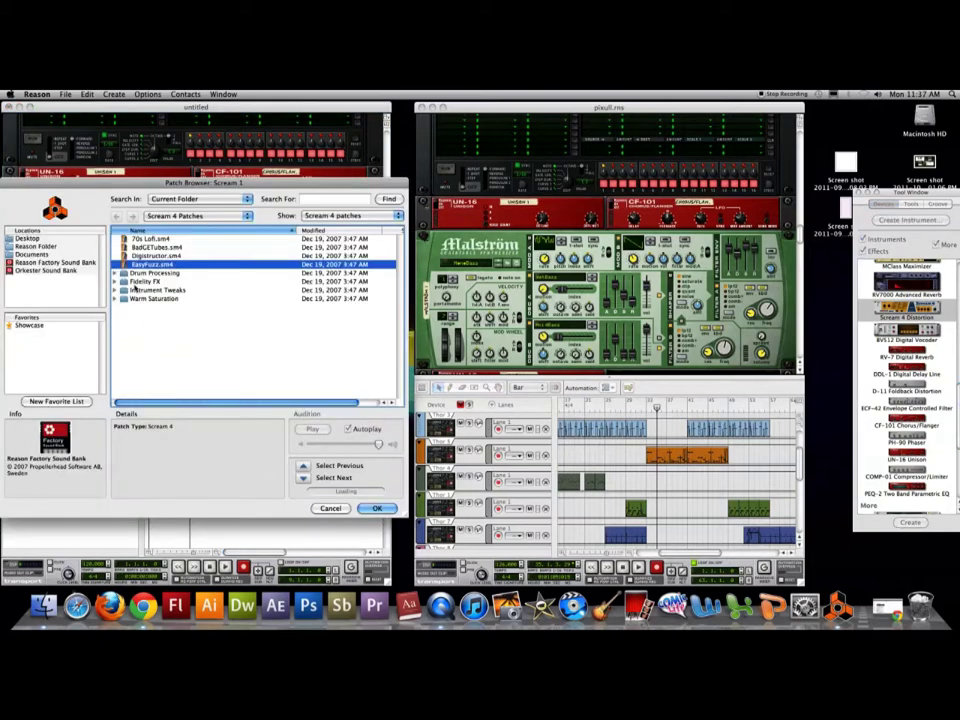
pyautogui.doubleClick(136, 290)
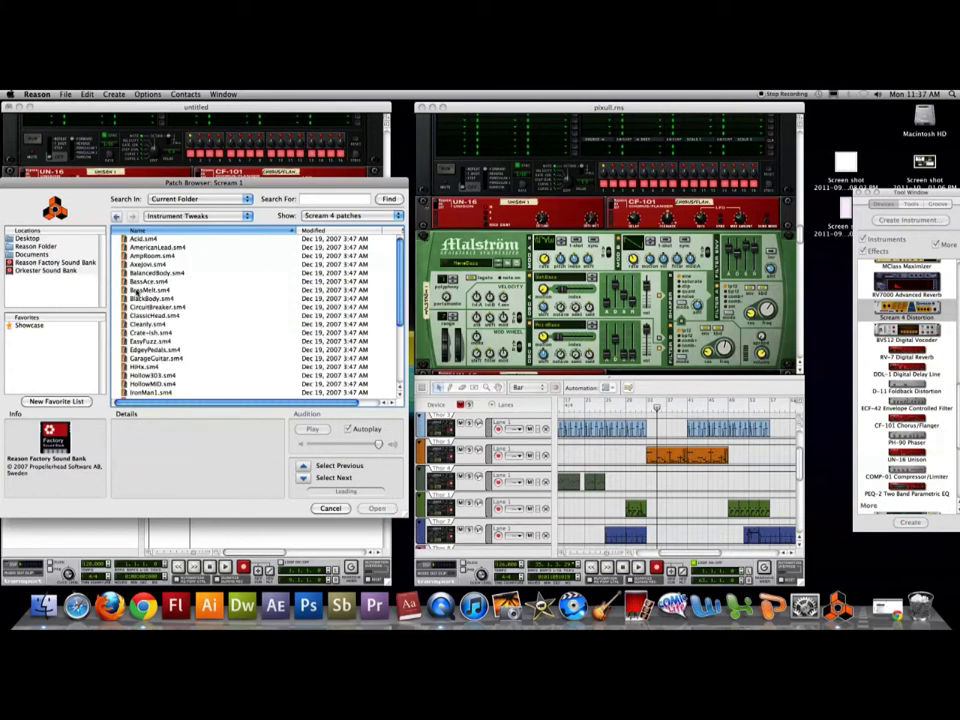
pyautogui.scroll(-5, 146, 307)
pyautogui.doubleClick(164, 369)
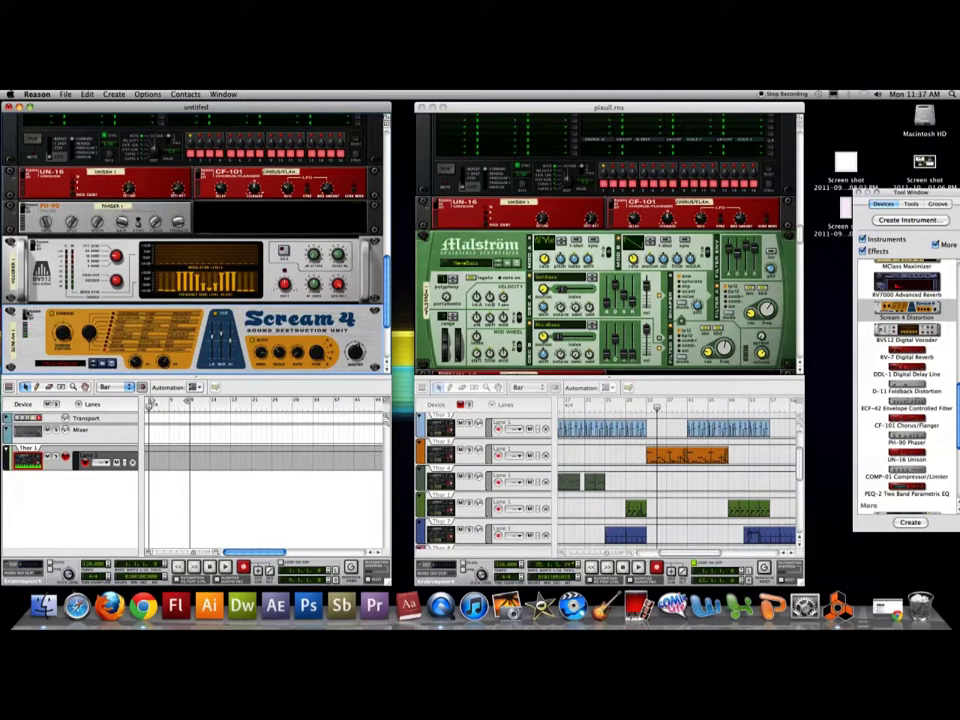
pyautogui.moveTo(64, 333)
pyautogui.moveTo(229, 343)
pyautogui.mouseDown()
pyautogui.moveTo(231, 334)
pyautogui.moveTo(223, 339)
pyautogui.mouseUp()
# Add a second Thor Polysonic Synthesizer below the Scream 4, initialize its patch and show its programmer.
pyautogui.scroll(-3, 292, 226)
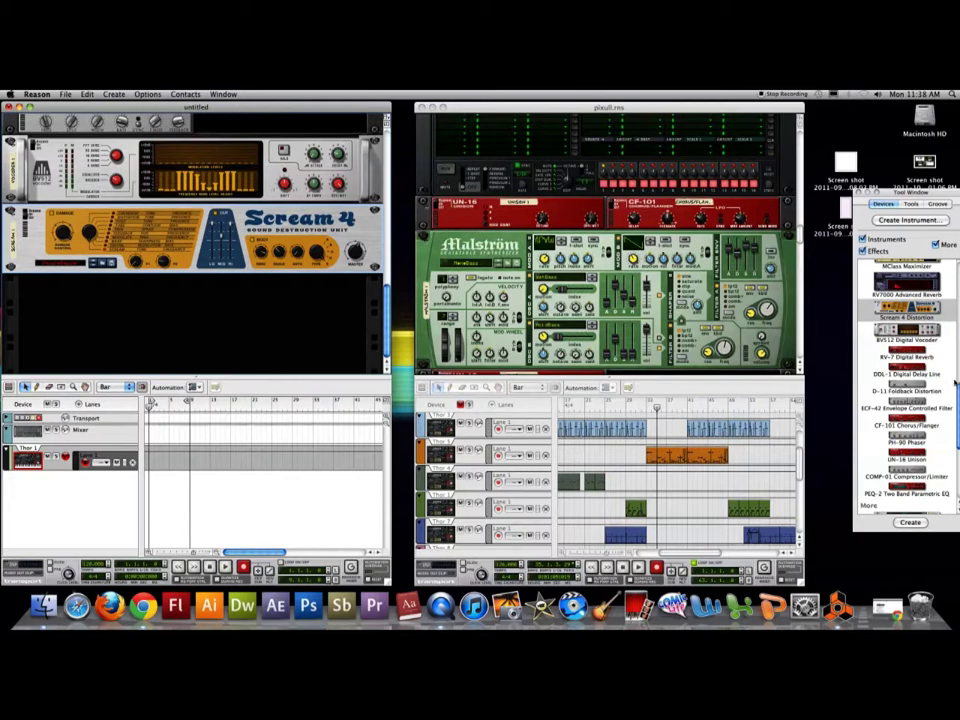
pyautogui.scroll(10, 906, 390)
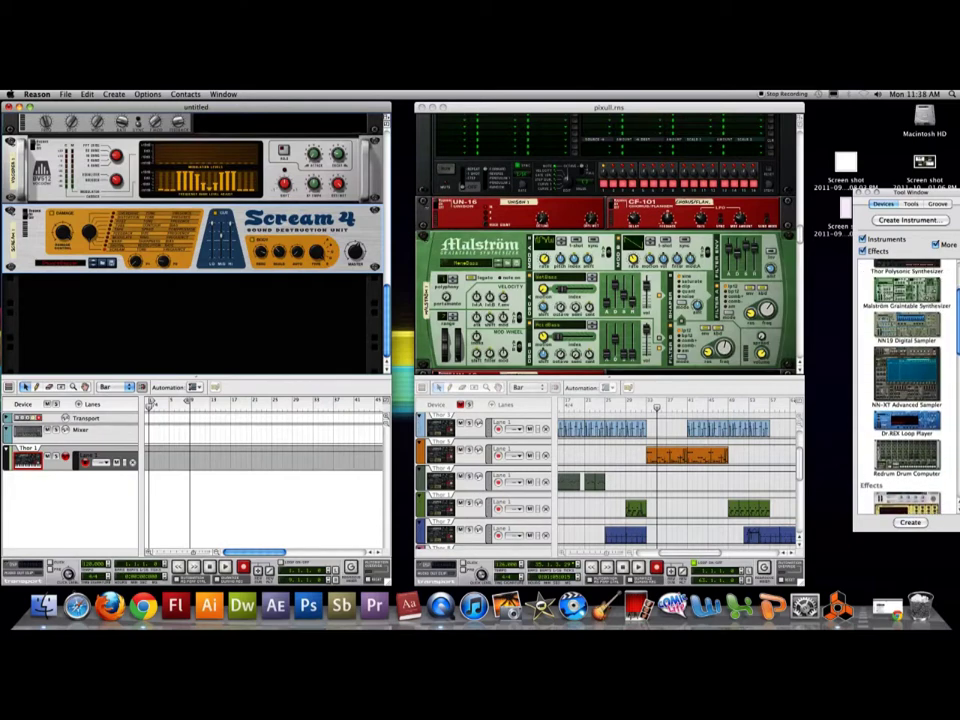
pyautogui.moveTo(906, 275); pyautogui.dragTo(246, 321)
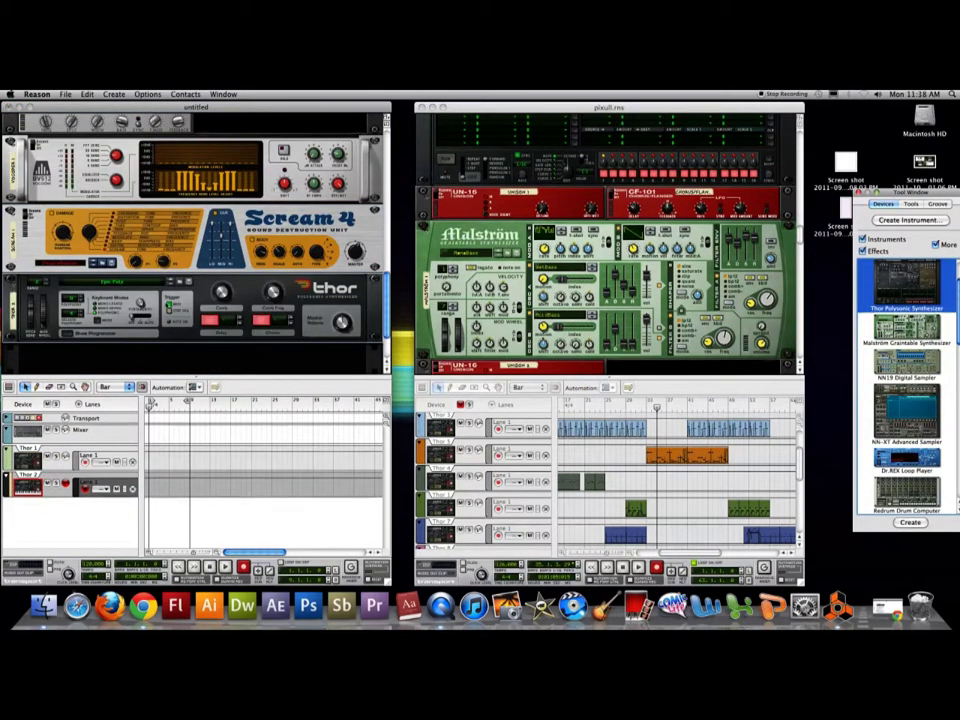
pyautogui.rightClick(192, 298)
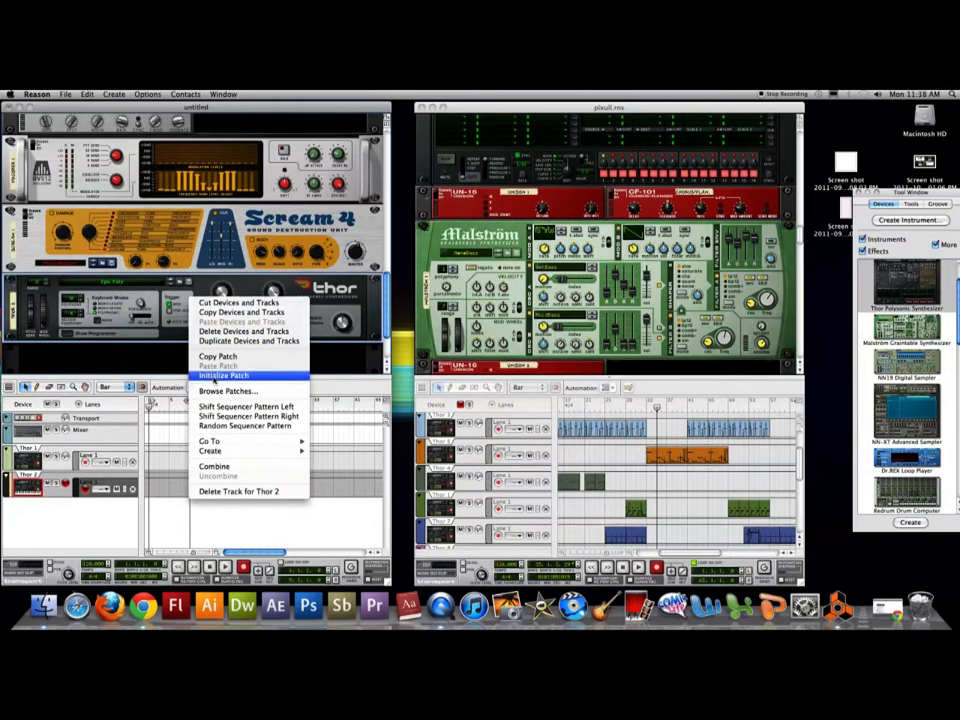
pyautogui.click(198, 377)
pyautogui.click(75, 332)
# Try the Multi Oscillator, Noise and FM Pair types for oscillator 1 of the second Thor.
pyautogui.click(48, 172)
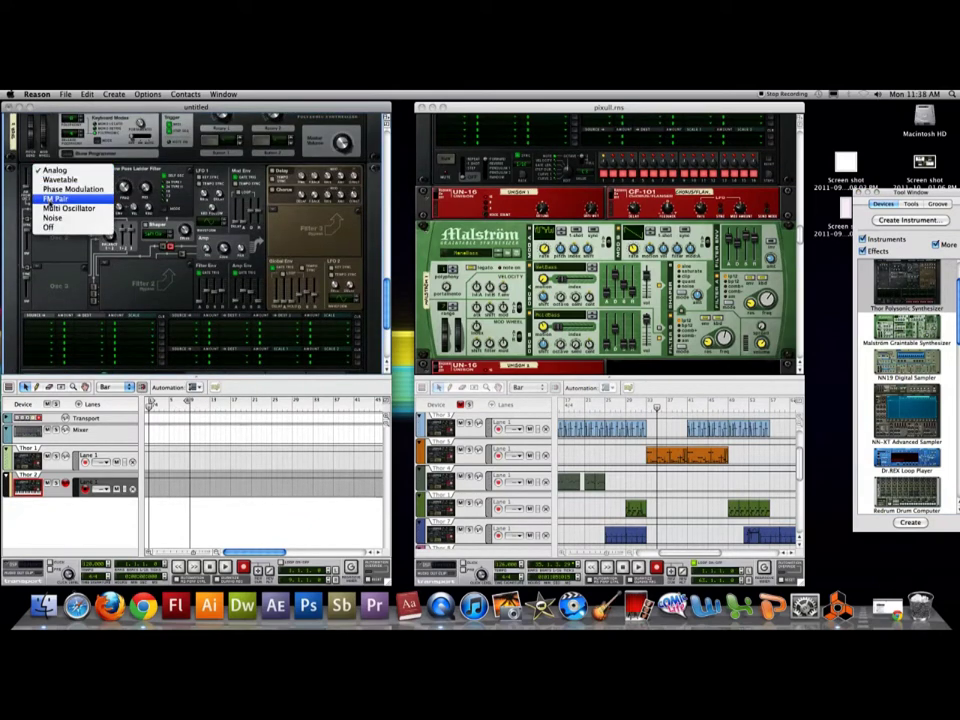
pyautogui.click(60, 208)
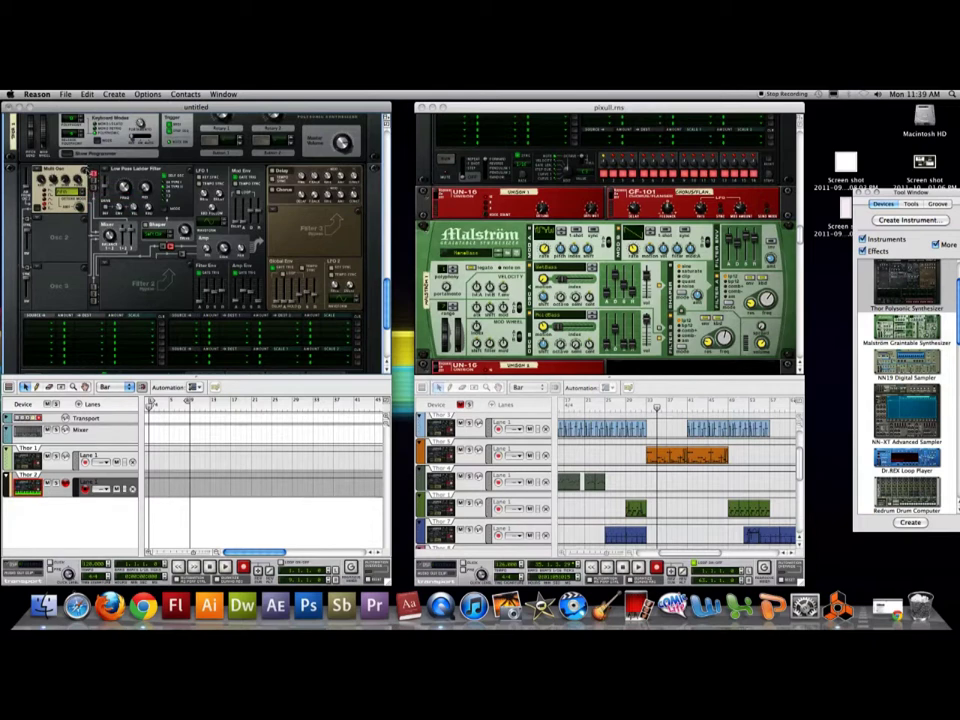
pyautogui.click(37, 170)
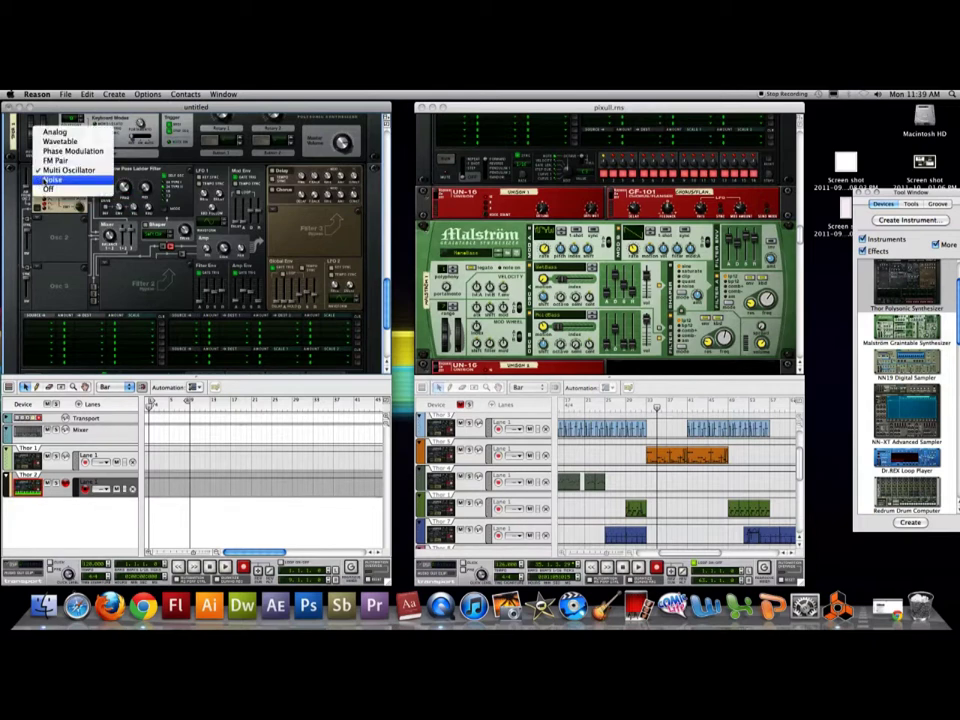
pyautogui.click(46, 181)
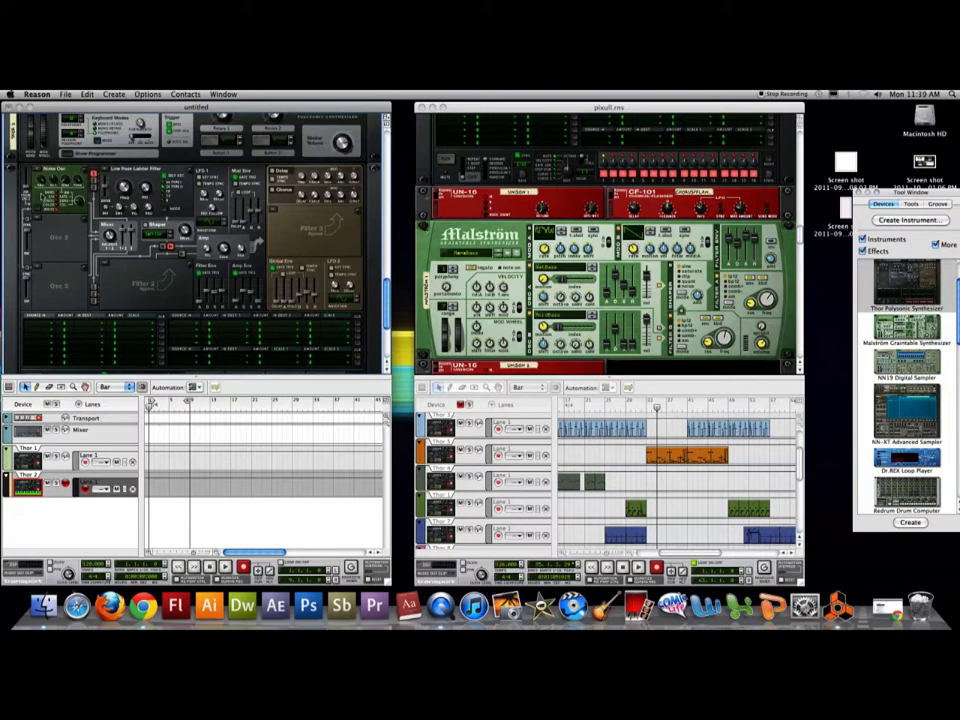
pyautogui.click(37, 170)
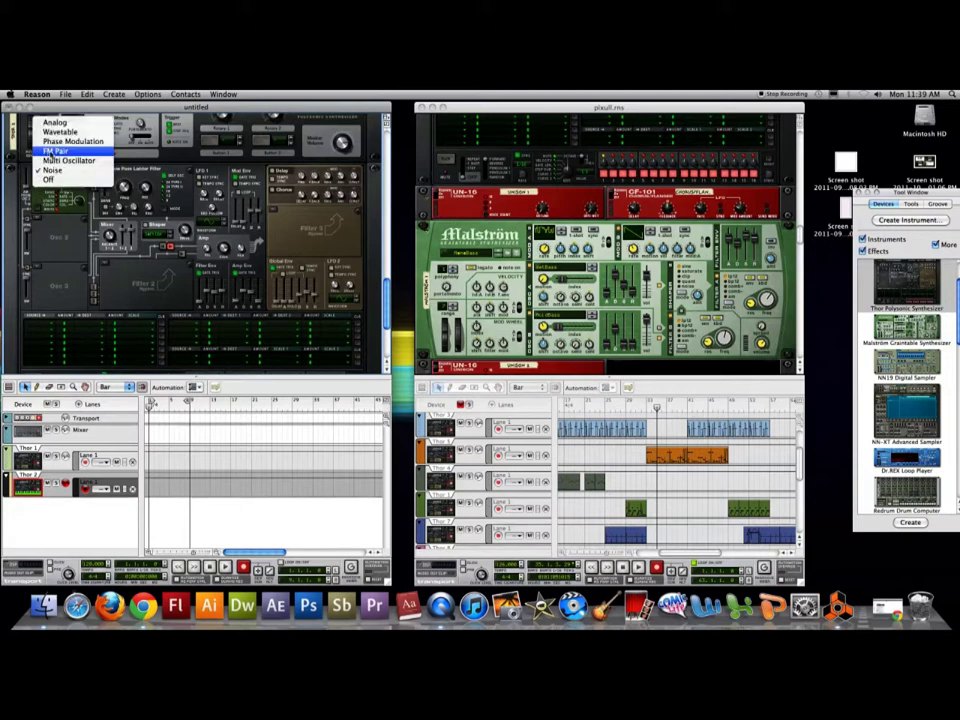
pyautogui.click(50, 151)
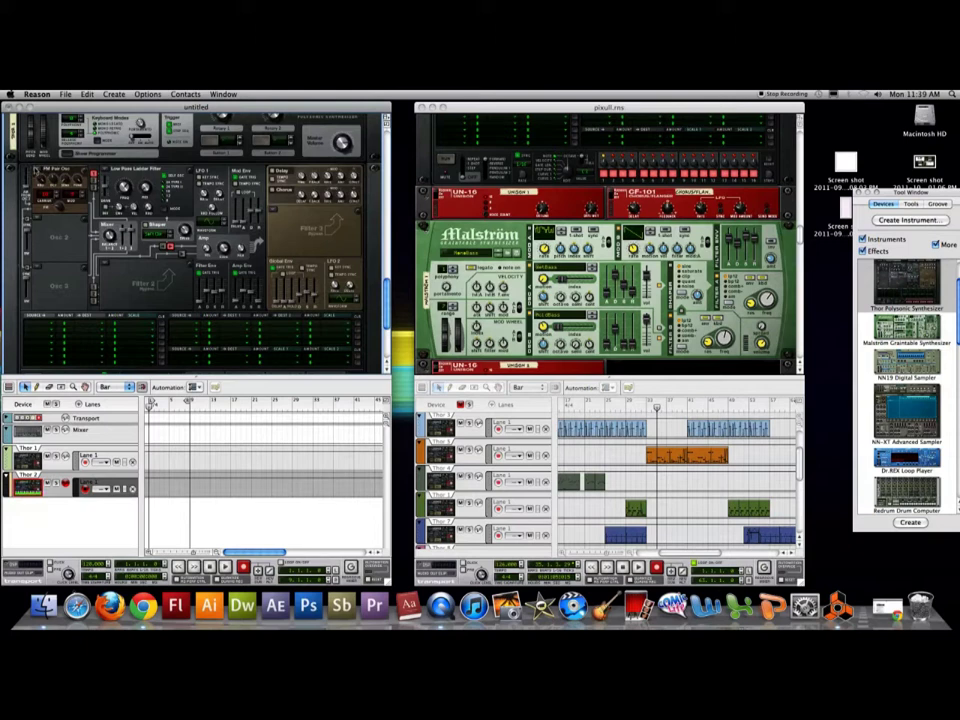
# Set the second Thor's oscillator 1 to Phase Modulation and oscillator 2 to Analog.
pyautogui.click(52, 169)
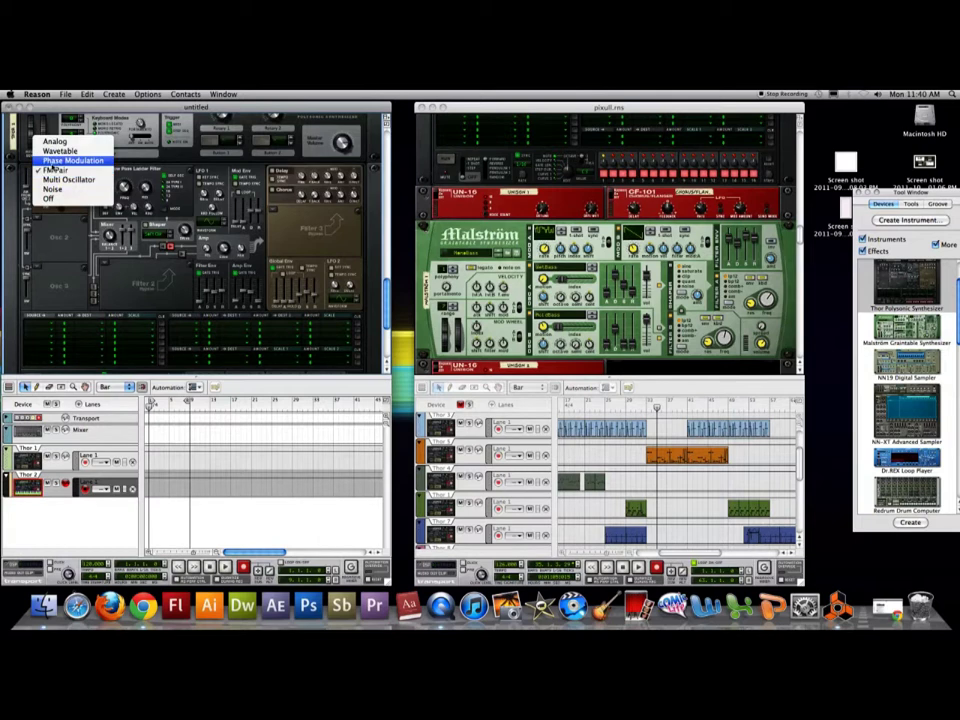
pyautogui.click(60, 160)
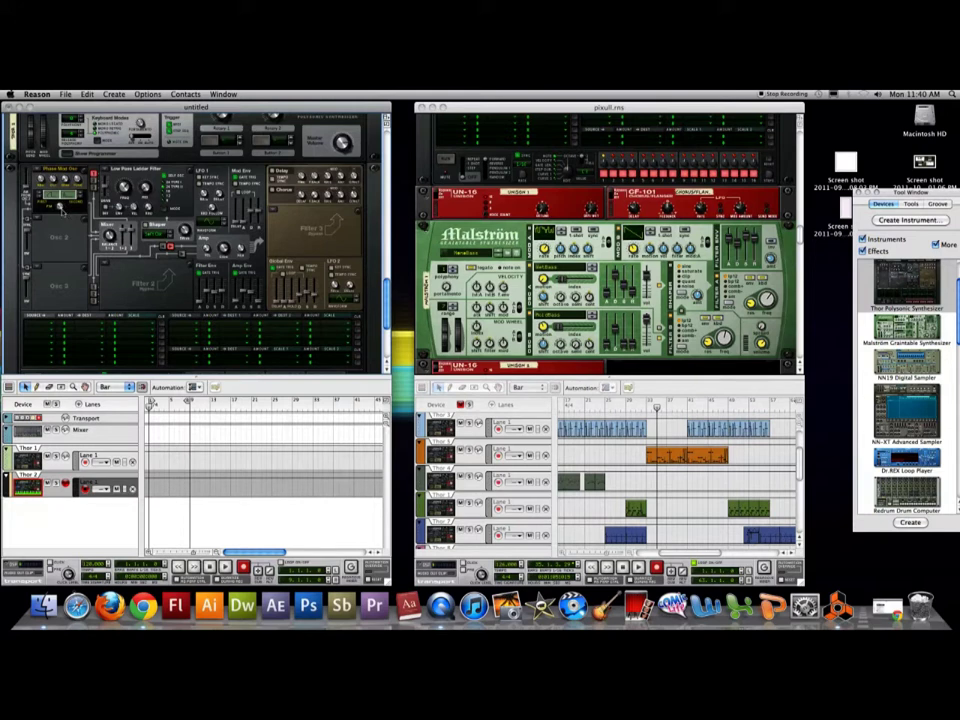
pyautogui.click(42, 168)
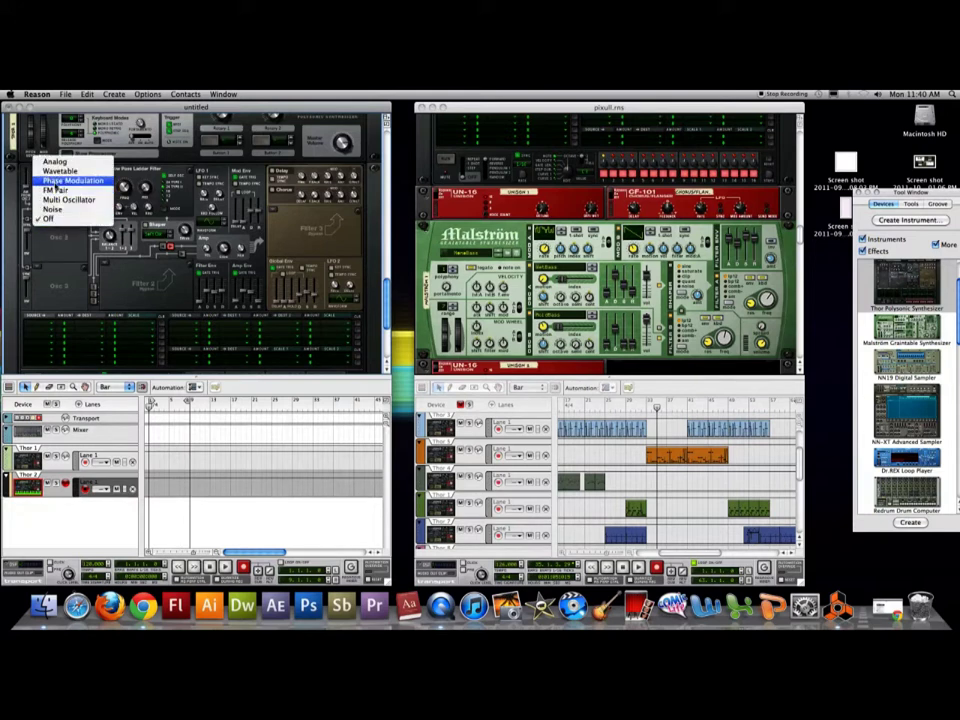
pyautogui.click(56, 180)
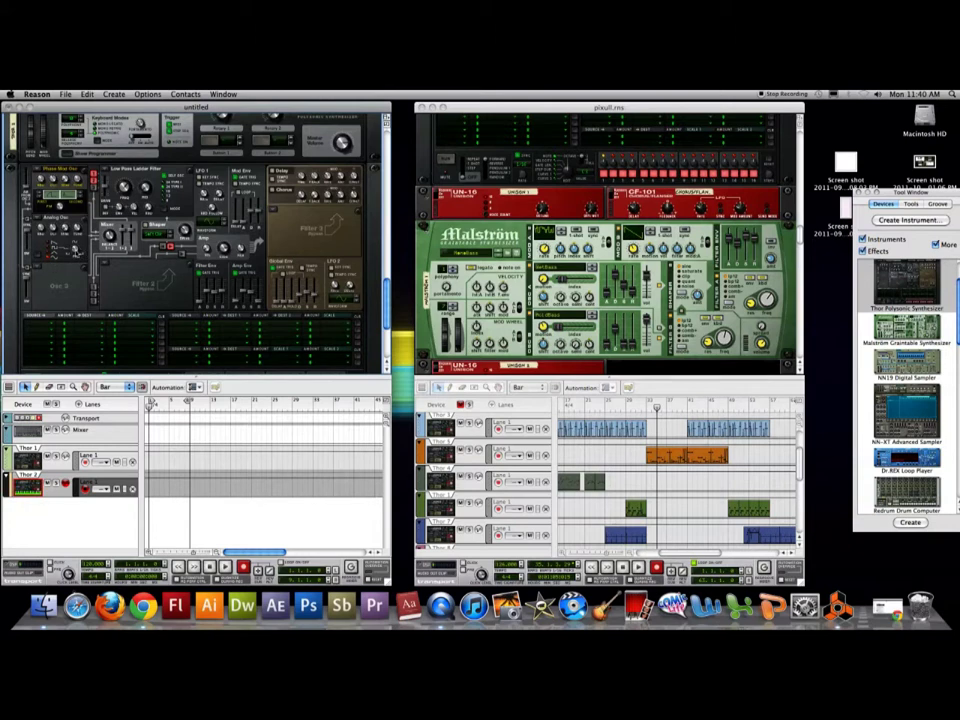
# Adjust the Analog oscillator's pulse width and the mixer balance between oscillators 1 and 2.
pyautogui.moveTo(76, 257)
pyautogui.moveTo(76, 258)
pyautogui.mouseDown()
pyautogui.moveTo(77, 236)
pyautogui.moveTo(84, 257)
pyautogui.mouseUp()
pyautogui.moveTo(110, 237)
pyautogui.mouseDown()
pyautogui.moveTo(113, 222)
pyautogui.moveTo(116, 262)
pyautogui.moveTo(116, 242)
pyautogui.mouseUp()
# Adjust the frequency of the Low Pass Ladder Filter and the drive of the Shaper on the second Thor.
pyautogui.moveTo(133, 188)
pyautogui.moveTo(133, 188); pyautogui.dragTo(133, 196)
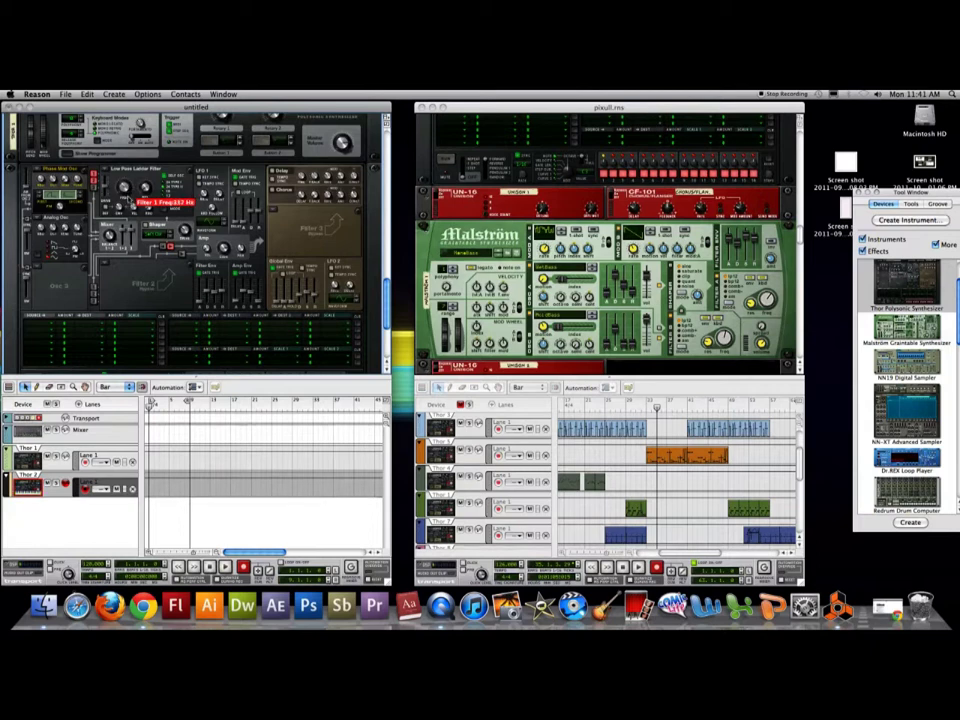
pyautogui.moveTo(110, 188)
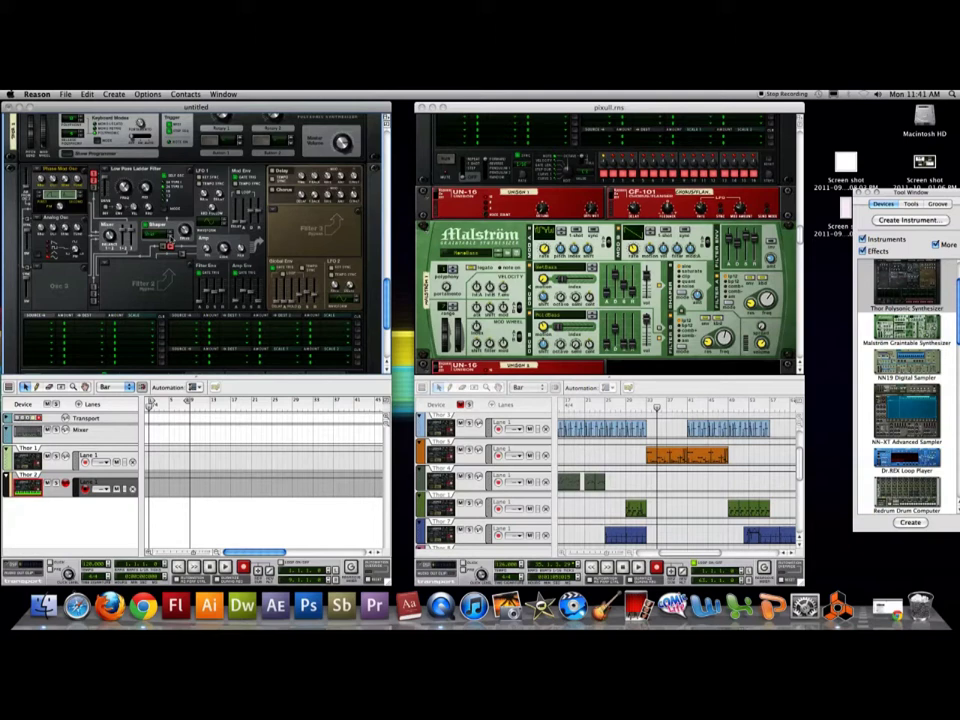
pyautogui.moveTo(192, 238)
pyautogui.moveTo(185, 226); pyautogui.dragTo(185, 232)
# Try the Phase Modulation and FM Pair types for the second Thor's oscillator 3.
pyautogui.click(45, 268)
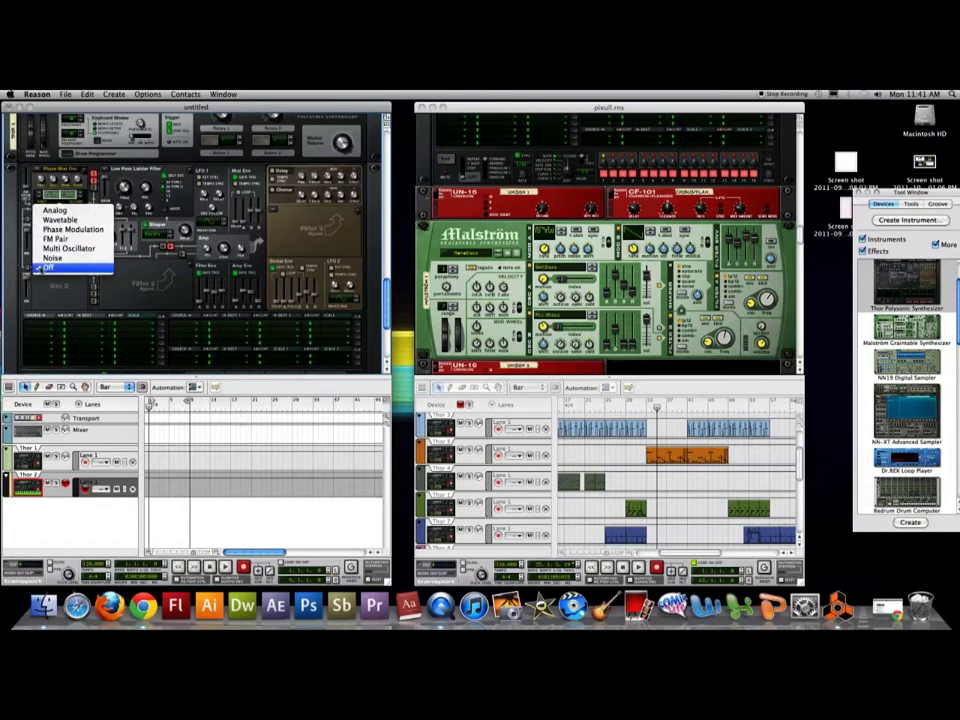
pyautogui.click(58, 240)
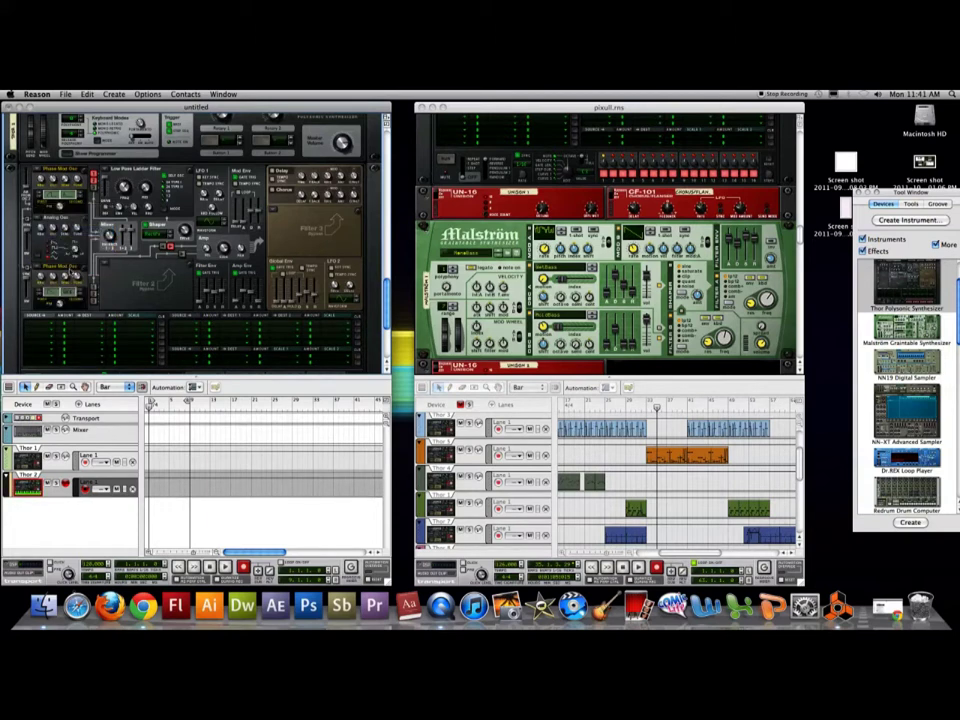
pyautogui.click(50, 267)
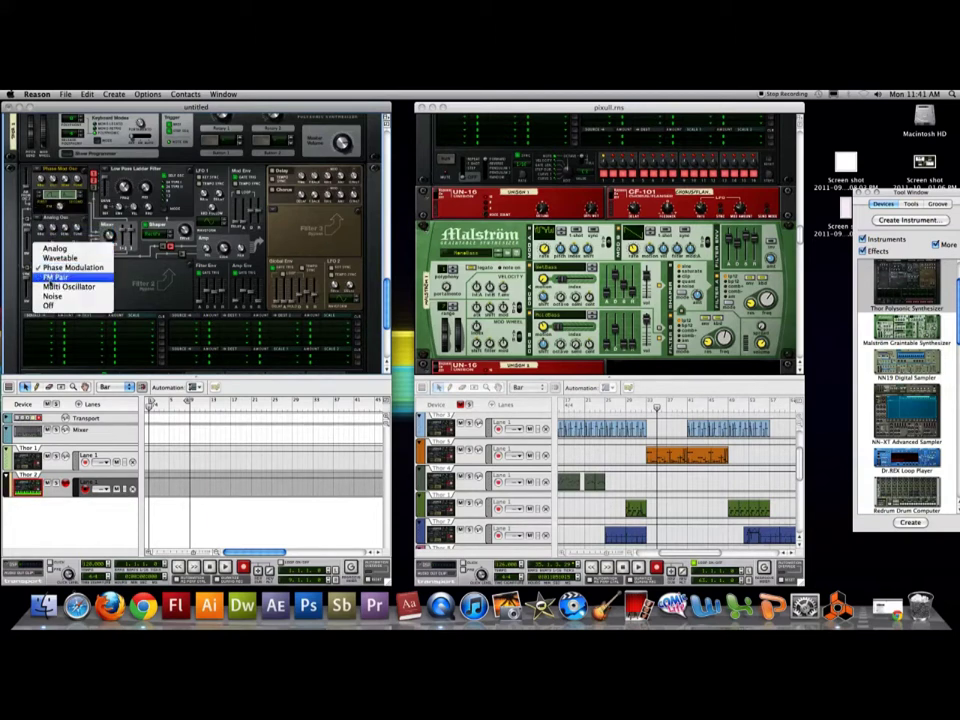
pyautogui.click(55, 277)
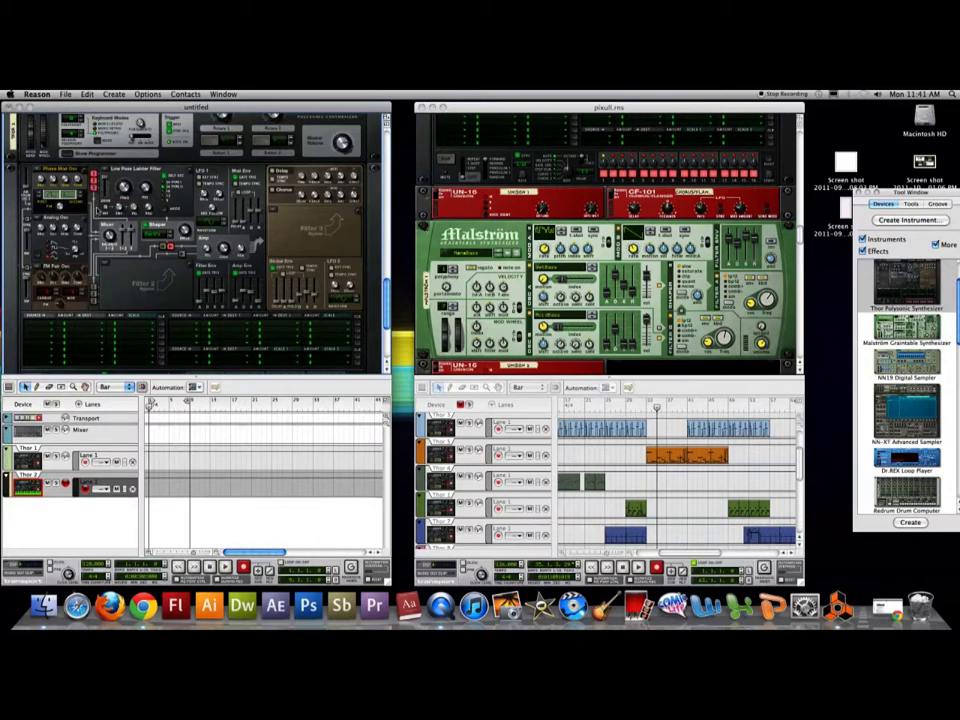
# Set the second Thor's oscillator 3 to Multi Oscillator.
pyautogui.click(45, 190)
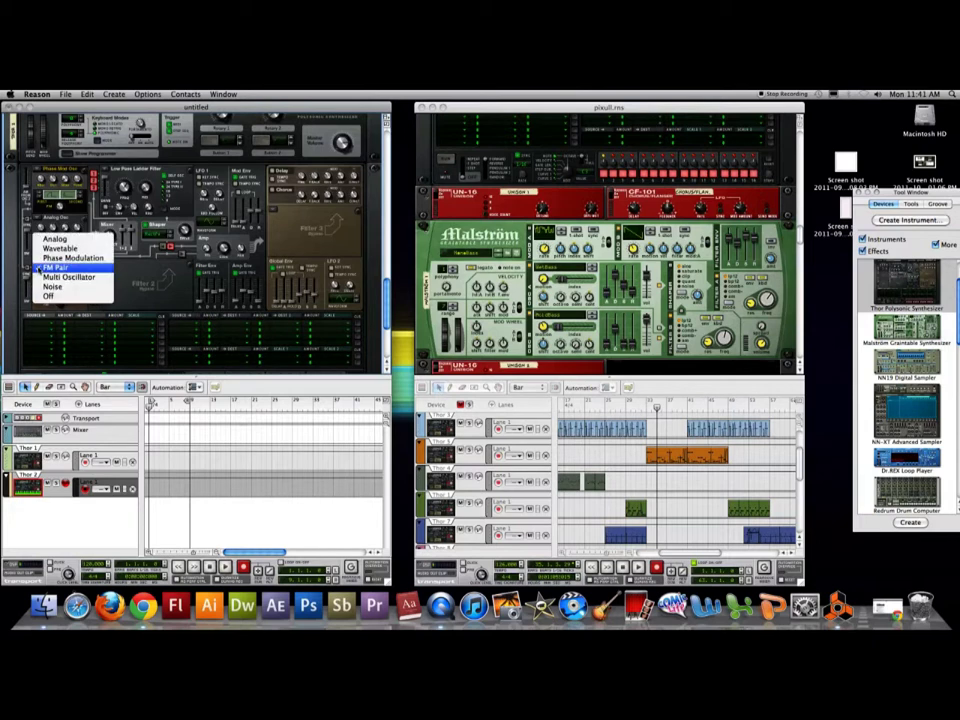
pyautogui.click(55, 267)
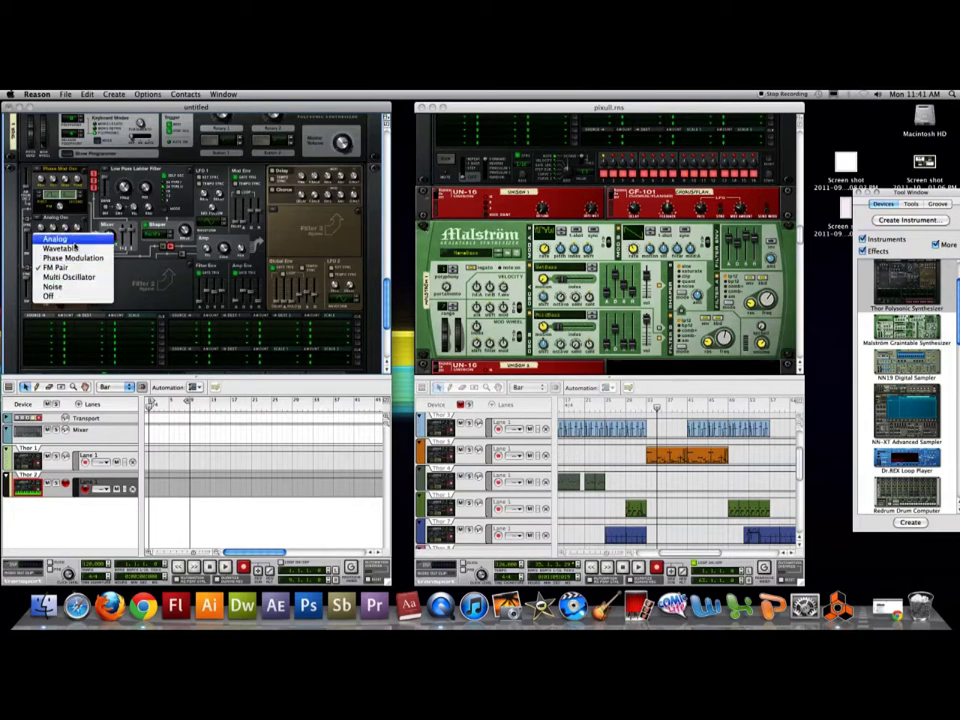
pyautogui.click(68, 276)
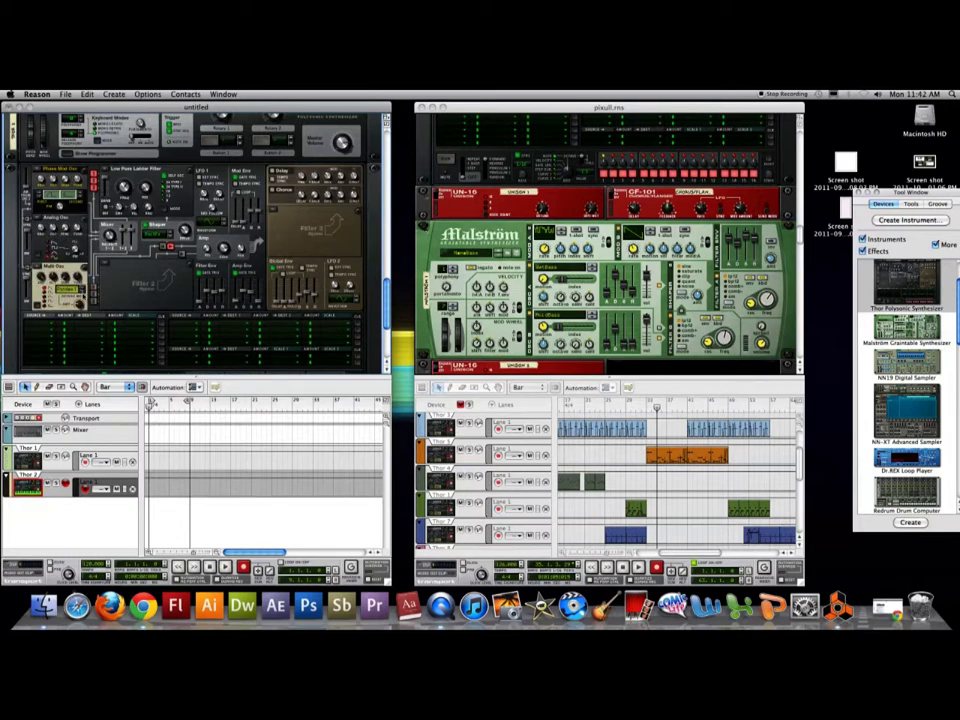
# Adjust the sustain level of the second Thor's amp envelope.
pyautogui.moveTo(132, 240)
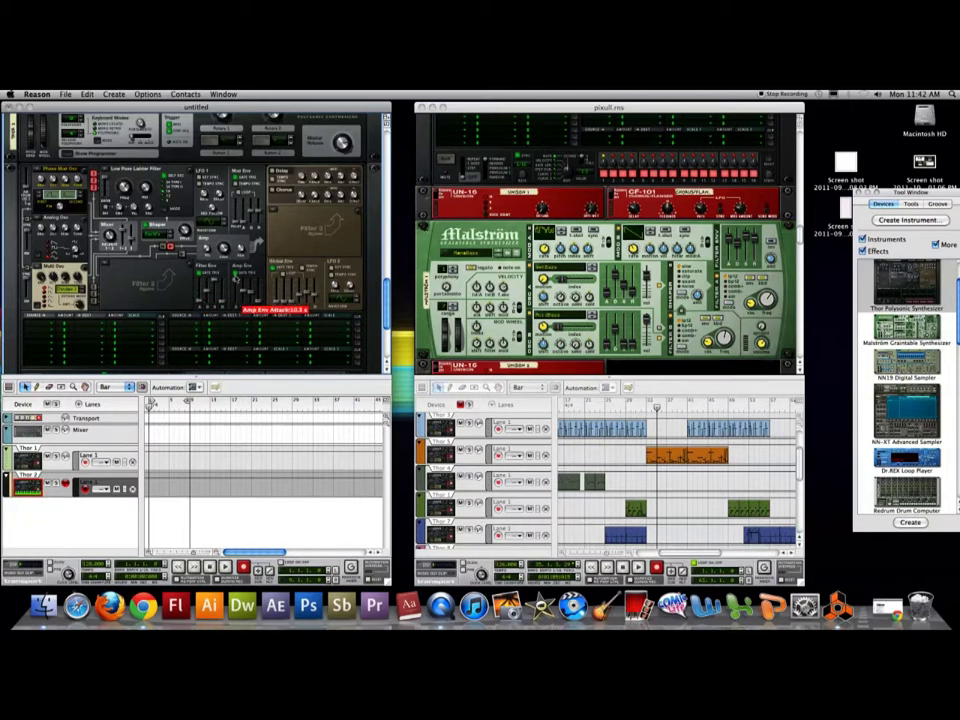
pyautogui.moveTo(252, 292); pyautogui.dragTo(252, 280)
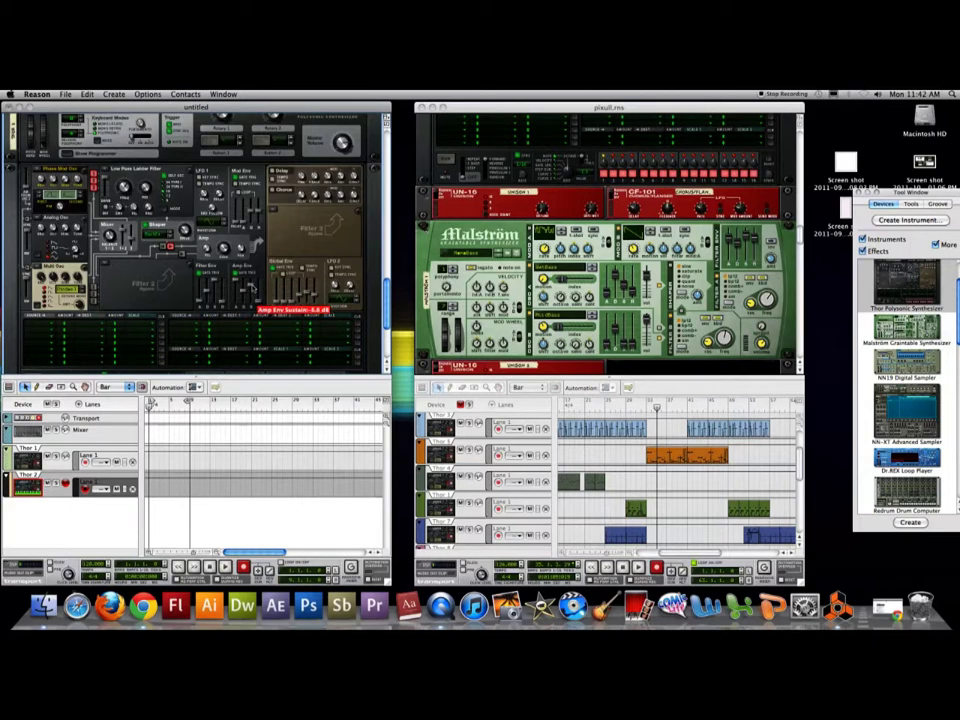
# Lower the second Thor's amp envelope sustain and set its filter envelope sustain to about -23.3 dB.
pyautogui.moveTo(252, 282)
pyautogui.mouseDown()
pyautogui.moveTo(252, 302)
pyautogui.moveTo(252, 284)
pyautogui.moveTo(255, 294)
pyautogui.mouseUp()
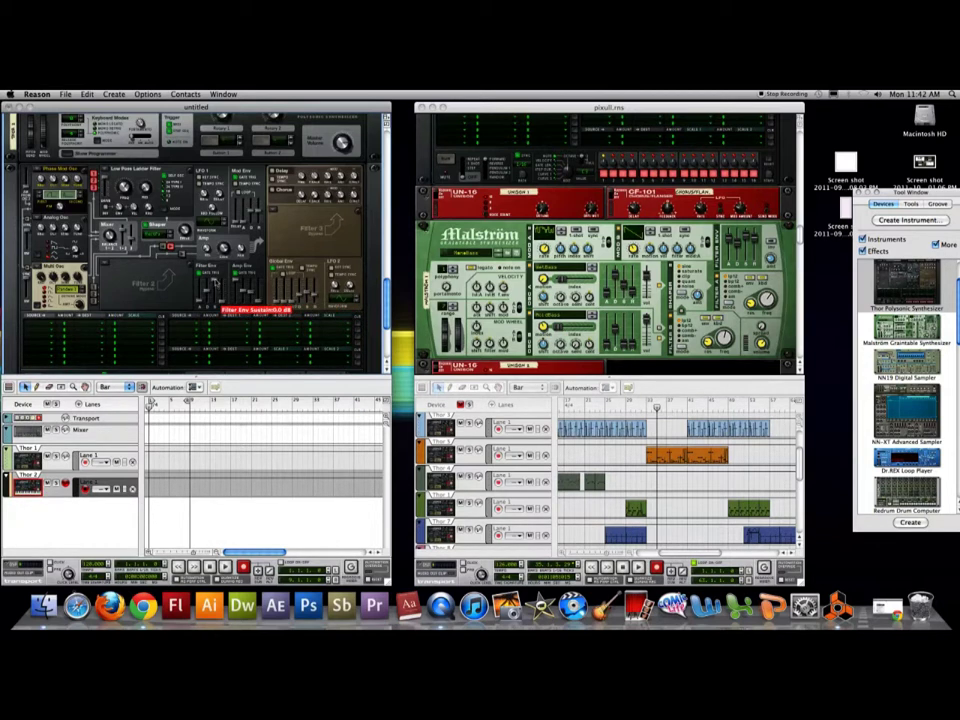
pyautogui.moveTo(212, 289); pyautogui.dragTo(213, 305)
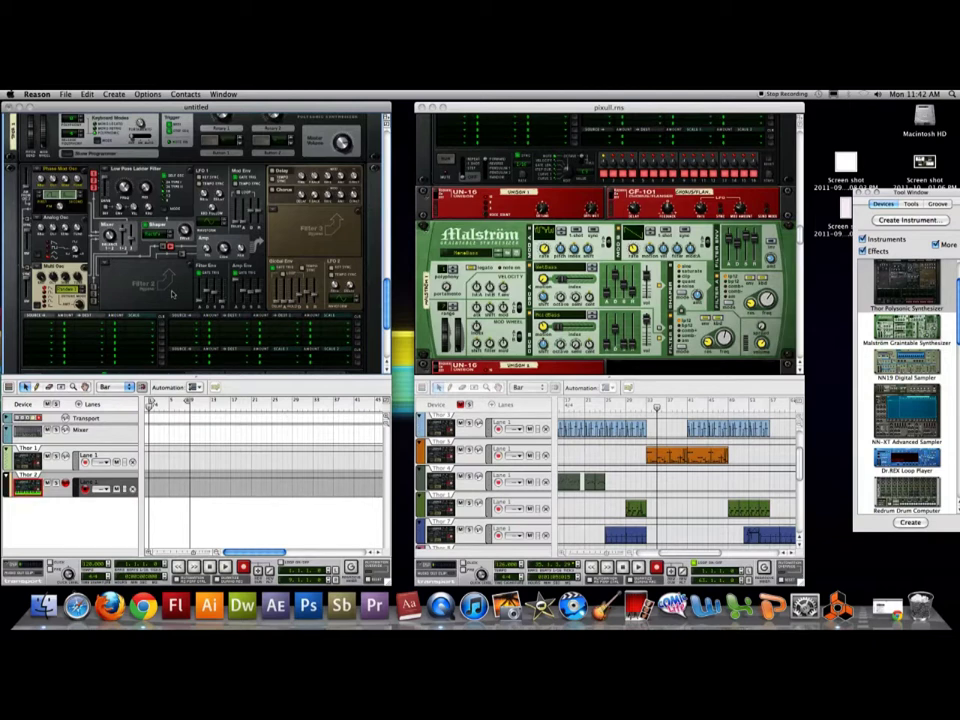
pyautogui.moveTo(236, 300)
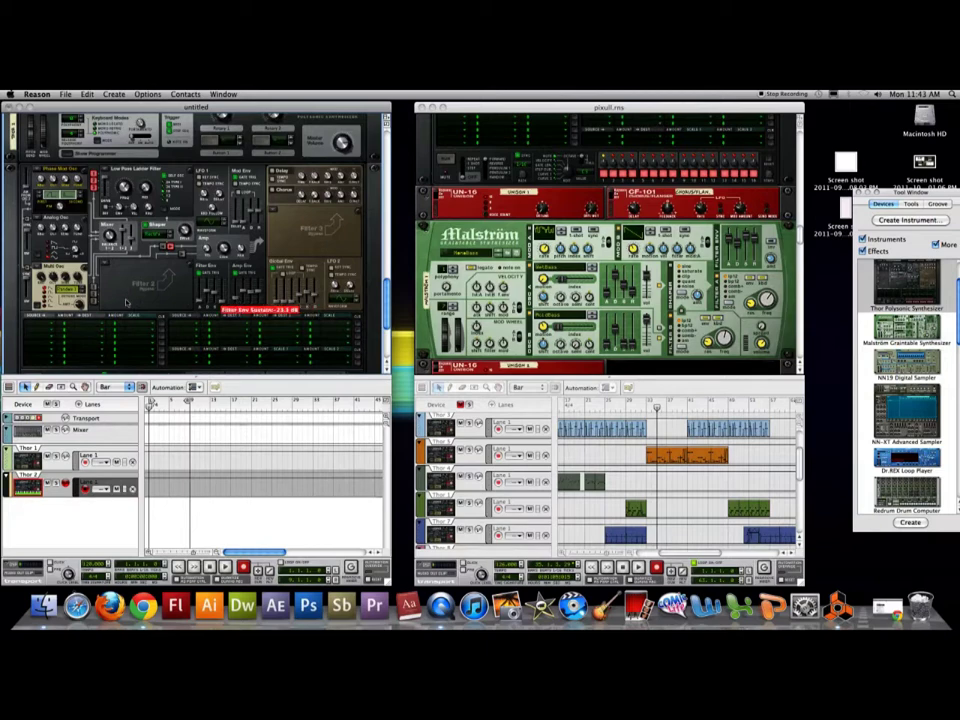
# Start creating an effect after the second Thor and audition the Asynchronous Stereo Phaser modulation patch.
pyautogui.scroll(-3, 133, 300)
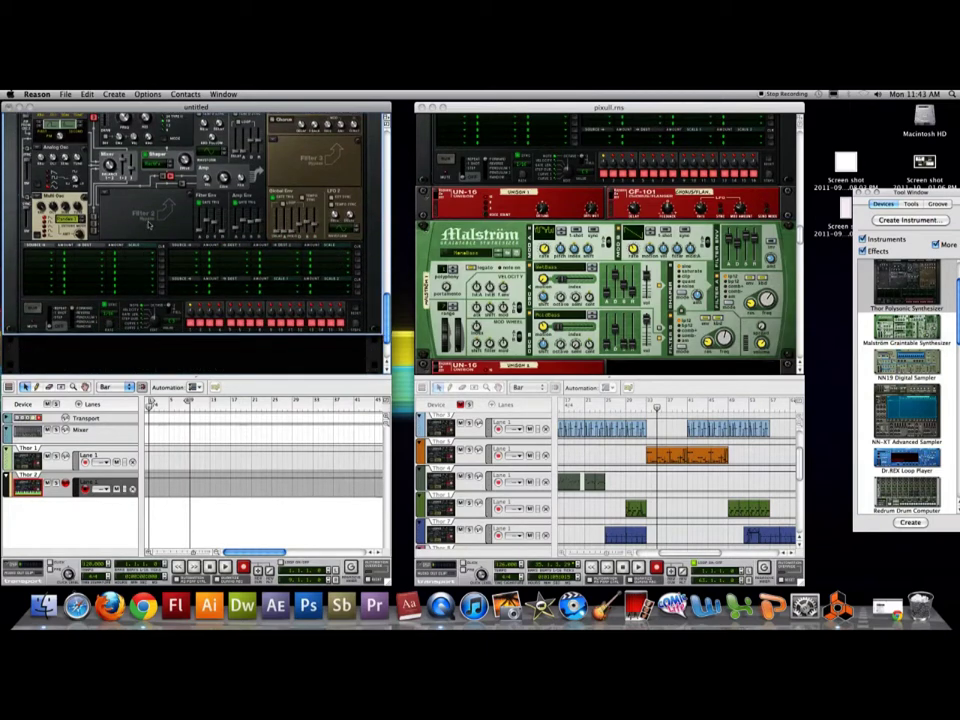
pyautogui.rightClick(148, 221)
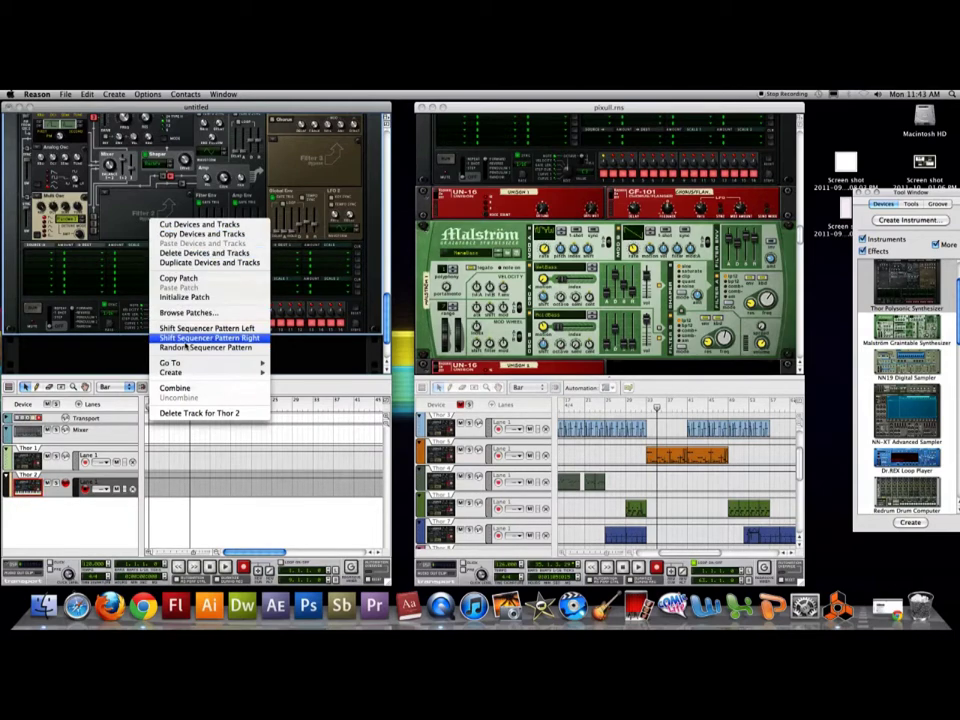
pyautogui.moveTo(184, 377)
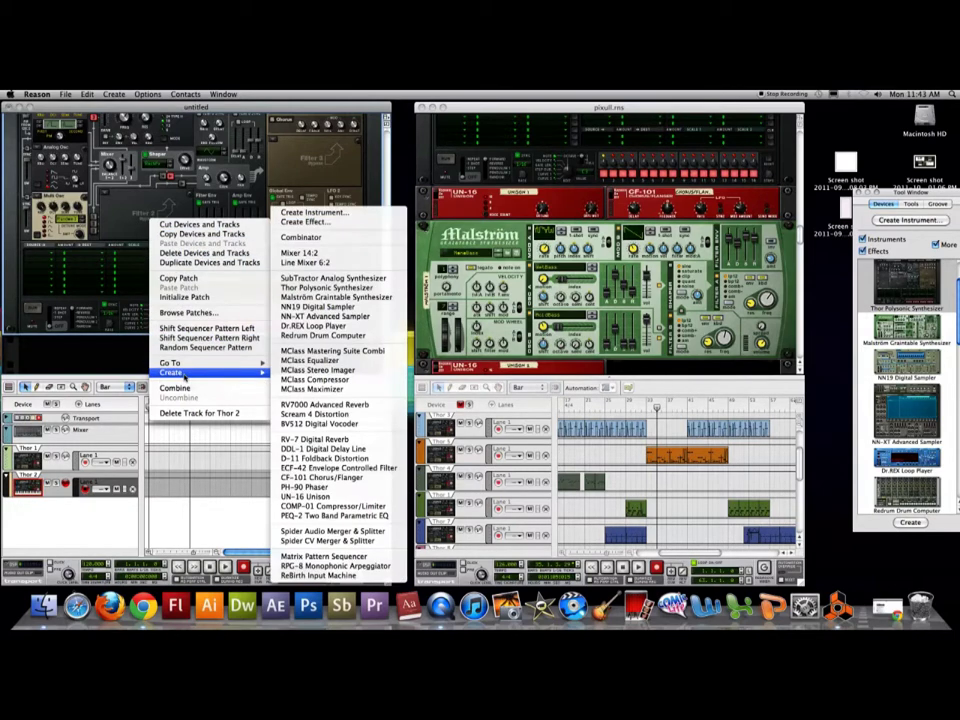
pyautogui.click(305, 221)
pyautogui.click(328, 260)
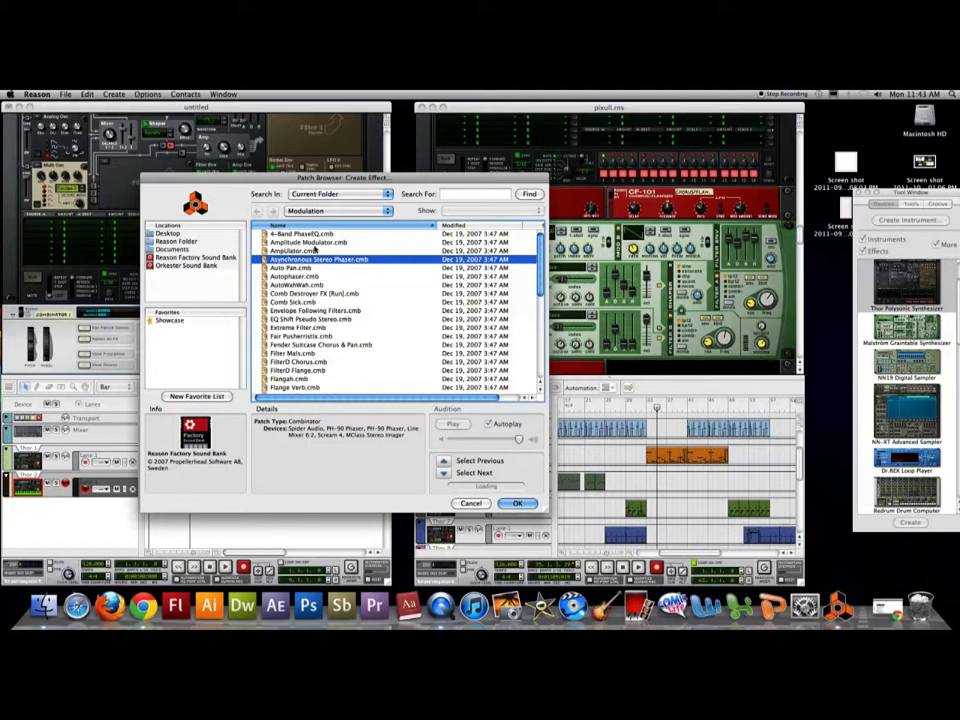
# Audition the Comb Sick, Extreme Filter, Flangah, Multi-Chorus and Pad Gloss modulation patches.
pyautogui.click(310, 302)
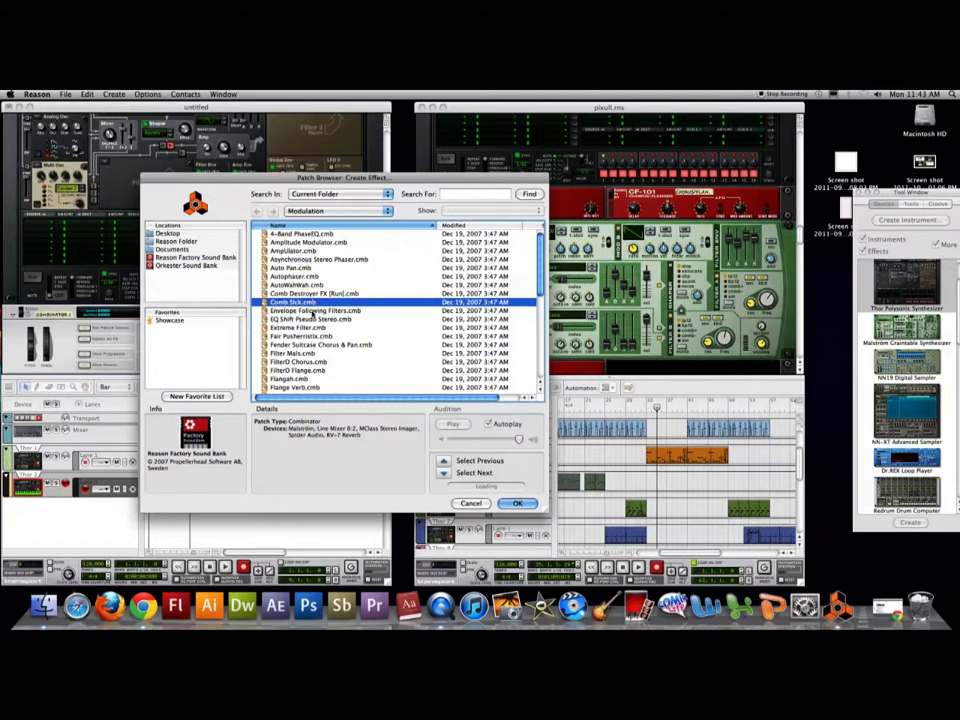
pyautogui.click(306, 327)
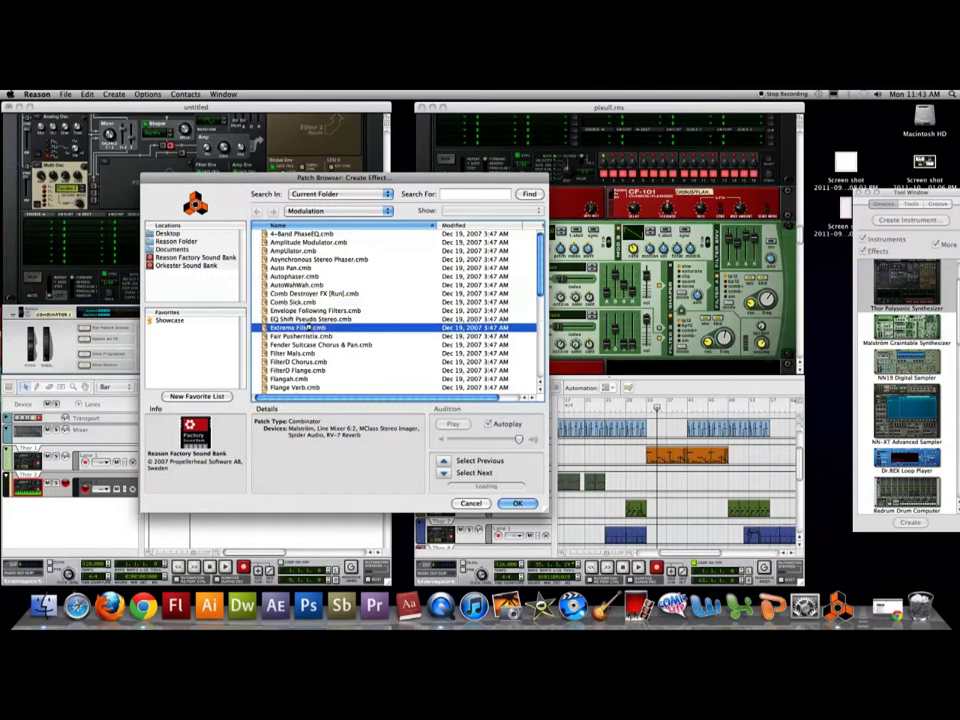
pyautogui.click(301, 380)
pyautogui.scroll(-4, 305, 378)
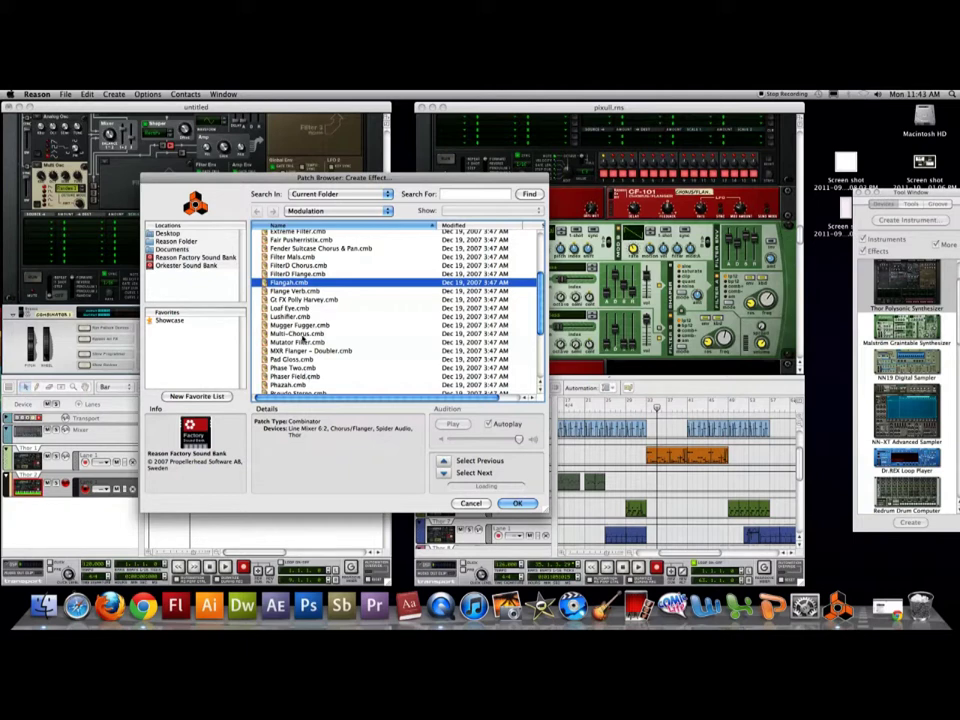
pyautogui.click(302, 334)
pyautogui.click(305, 362)
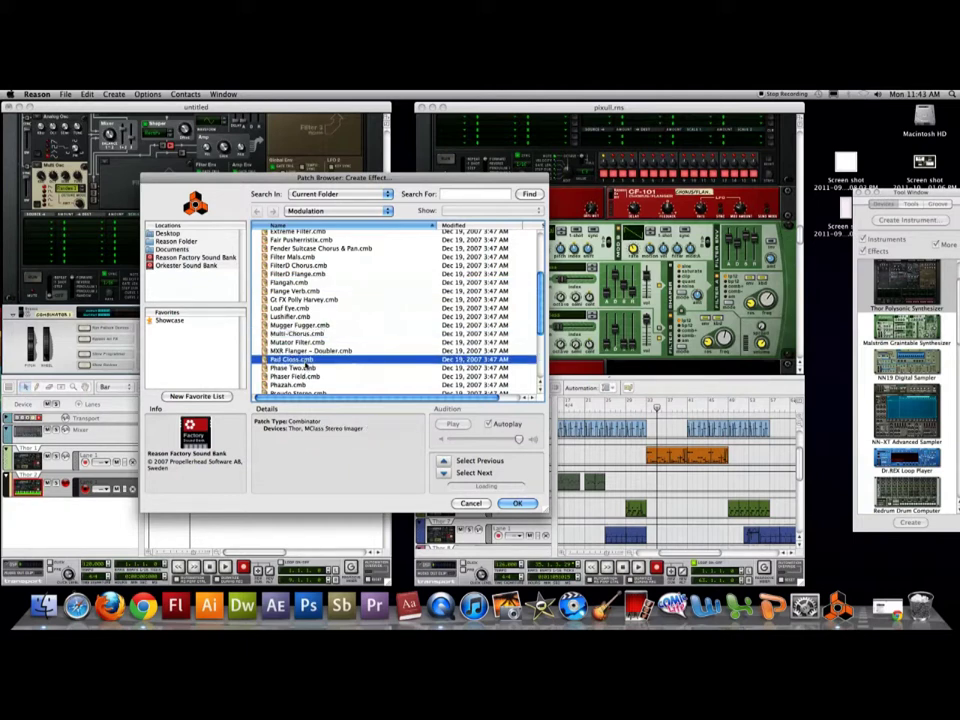
# Audition the Phazah, Sweepy Filters, Super Chorus and Vintage Phaser modulation patches.
pyautogui.scroll(-2, 305, 376)
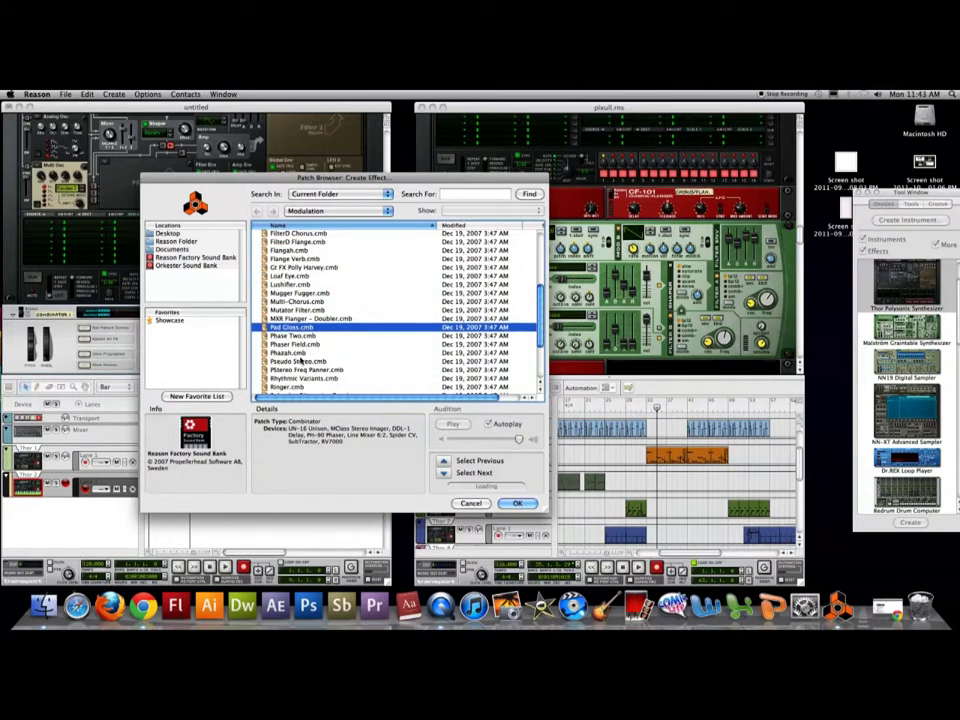
pyautogui.click(302, 353)
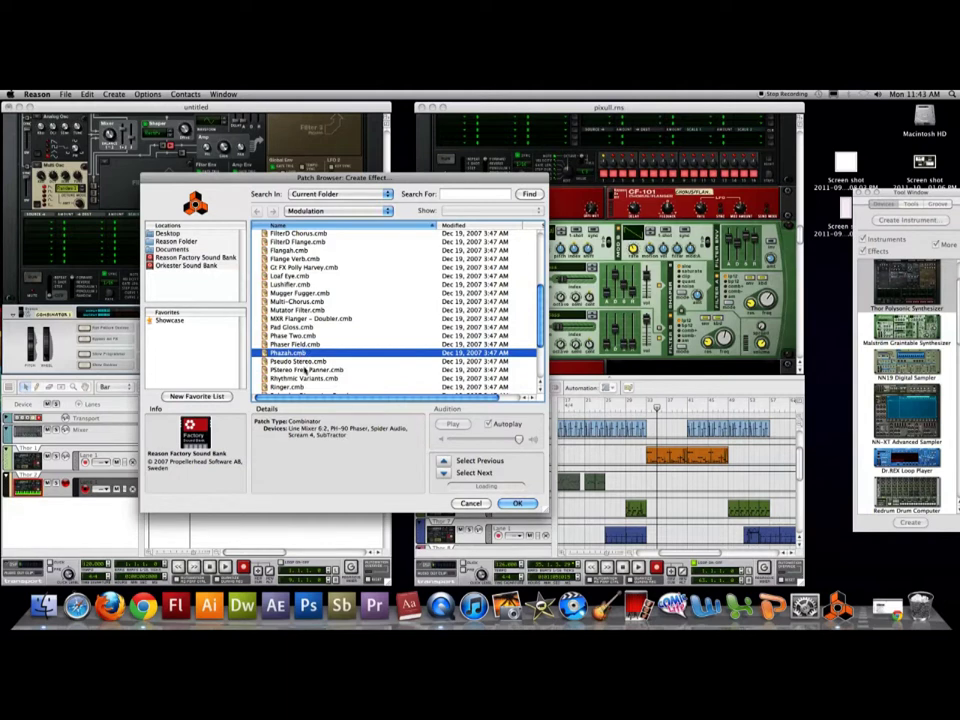
pyautogui.scroll(-3, 305, 371)
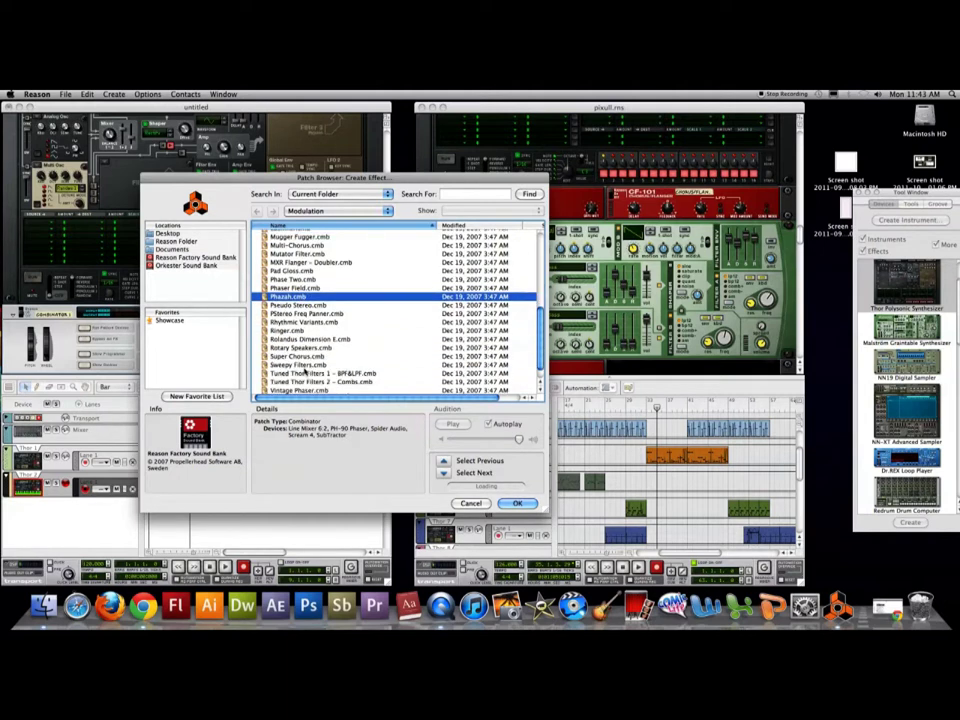
pyautogui.click(303, 366)
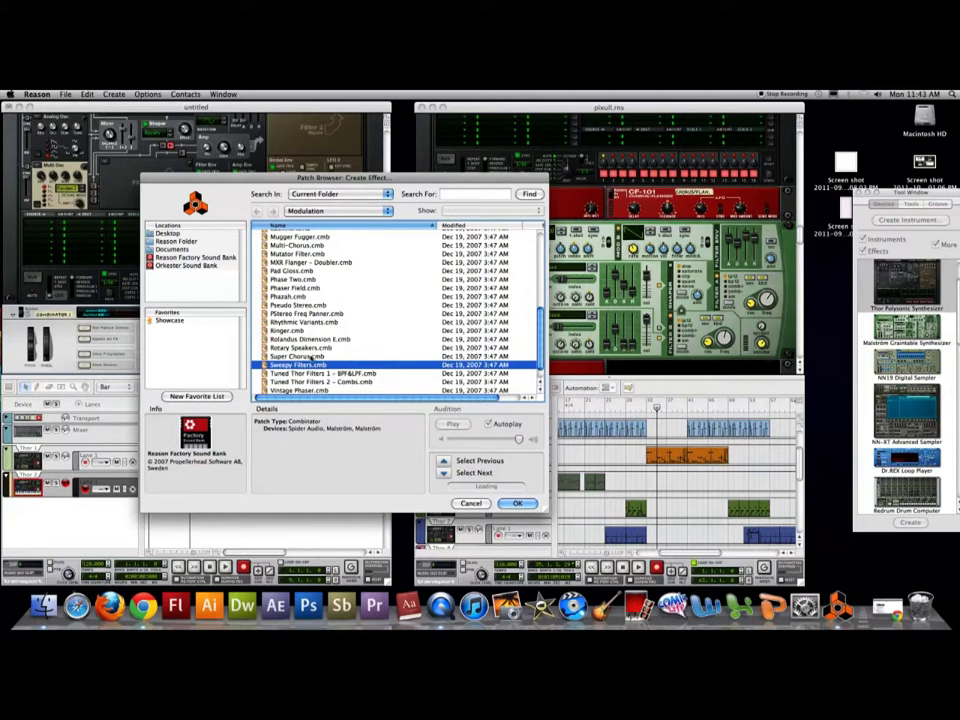
pyautogui.click(313, 357)
pyautogui.scroll(-1, 318, 366)
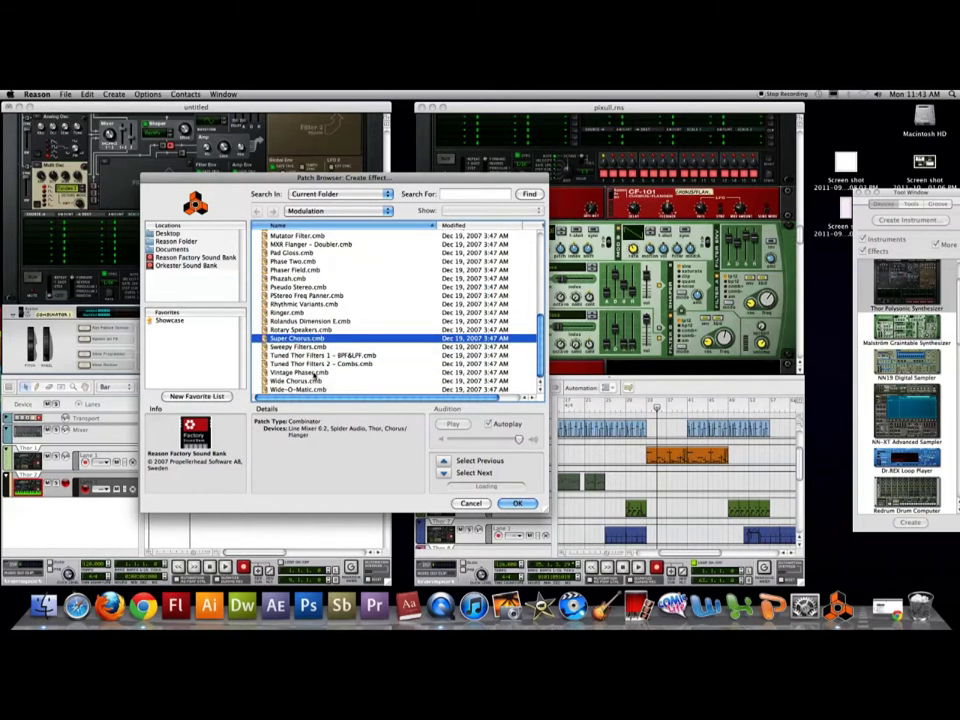
pyautogui.click(313, 373)
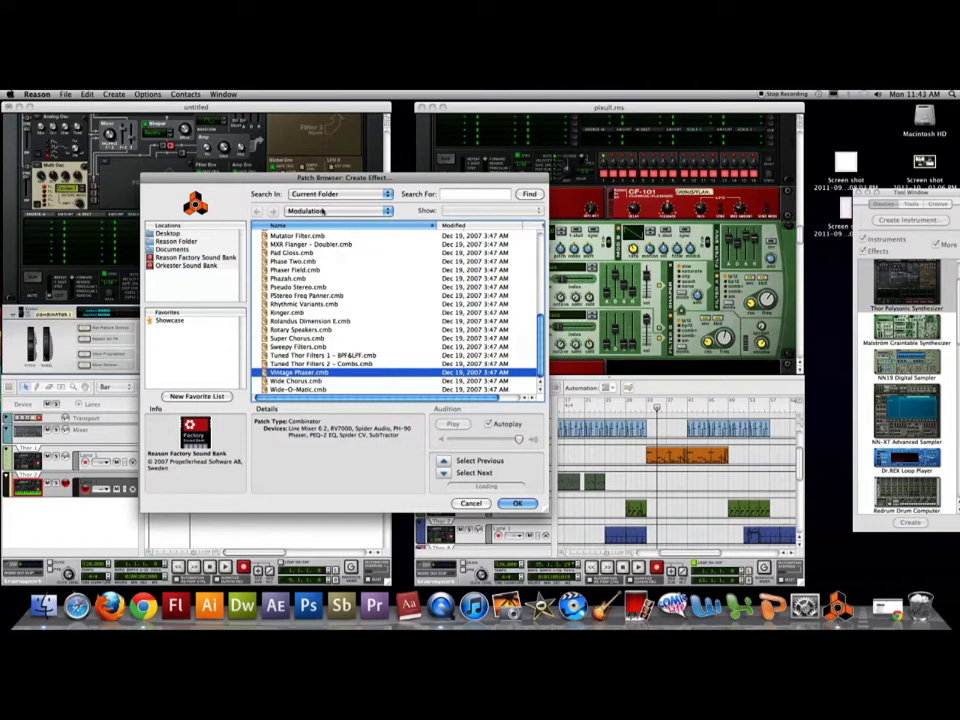
# Go up to the ALL Effect Patches folder and audition the ALL Apollo patch from the Reverb folder.
pyautogui.click(338, 211)
pyautogui.click(318, 219)
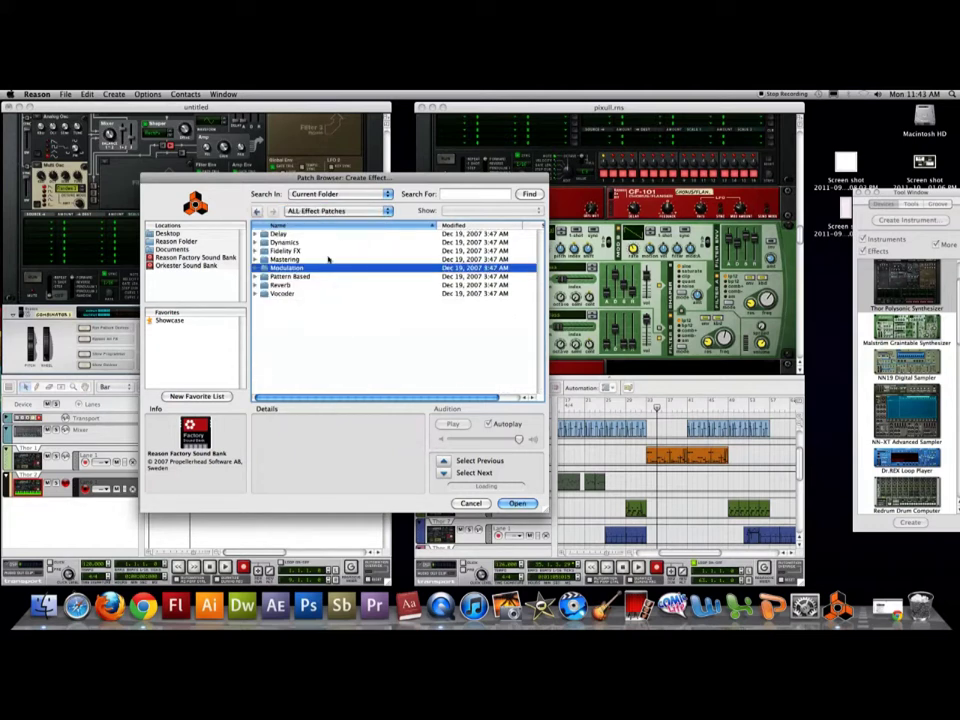
pyautogui.click(288, 293)
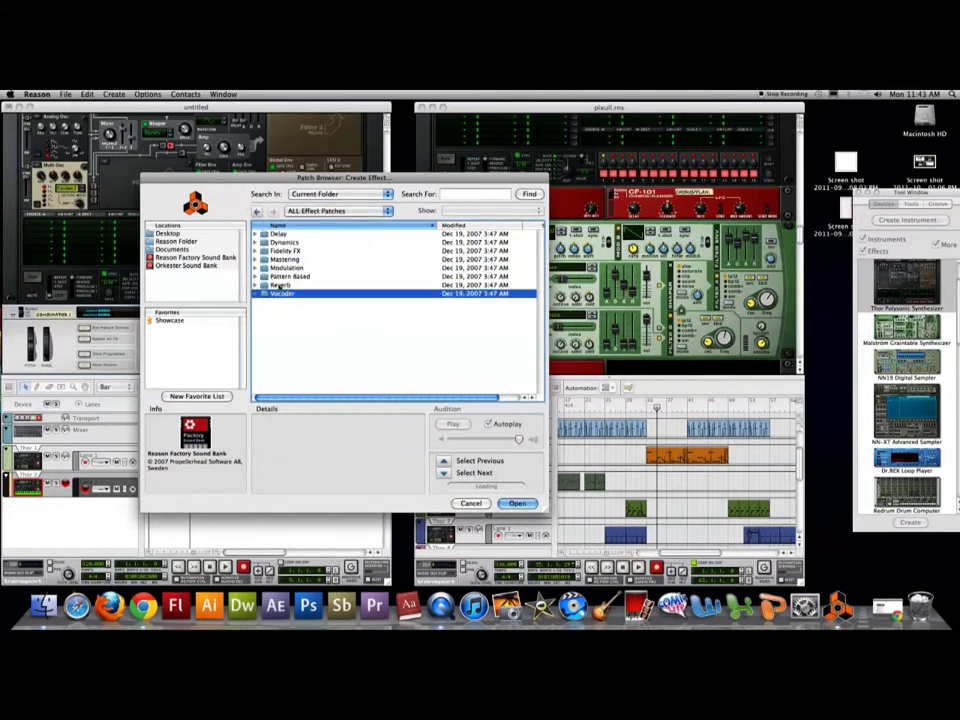
pyautogui.click(256, 285)
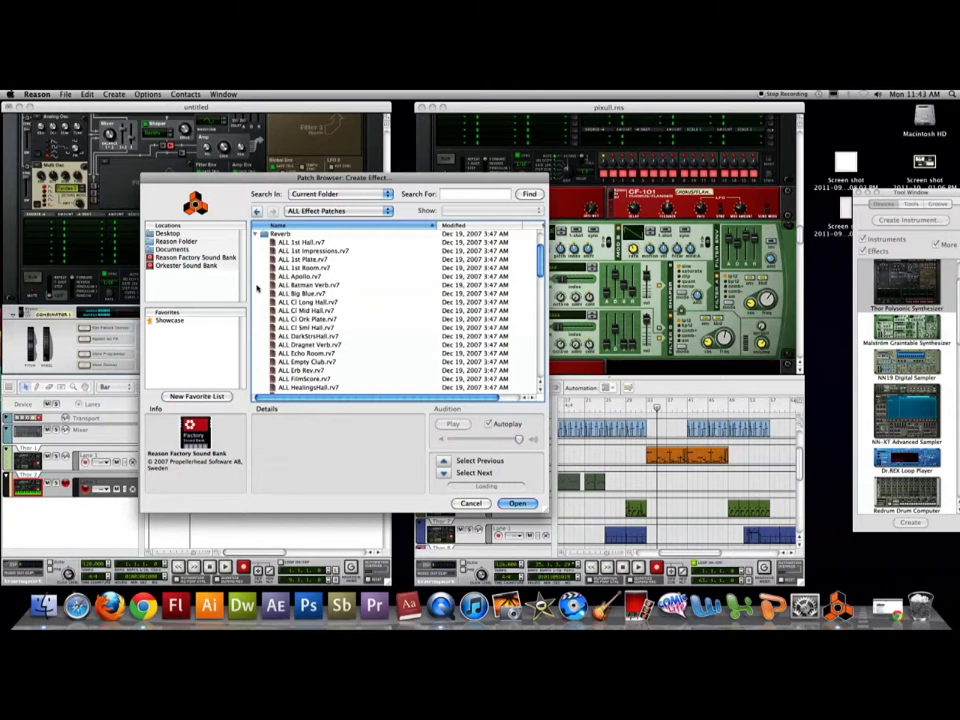
pyautogui.click(300, 277)
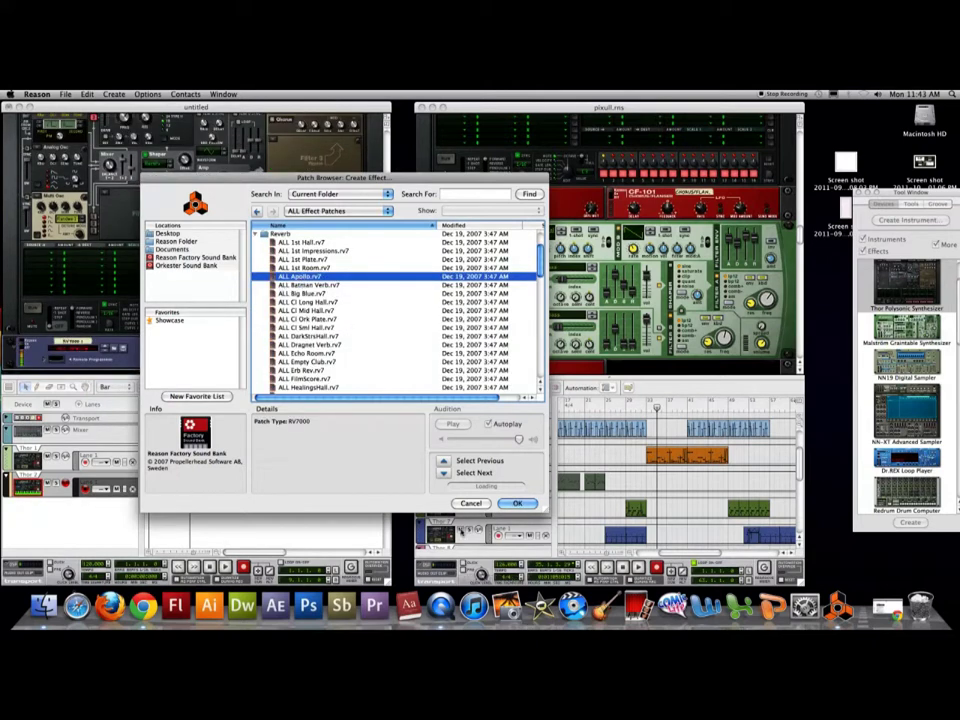
# Collapse the Reverb folder and audition the C Harmonix distortion patch from the Fidelity FX folder.
pyautogui.scroll(2, 309, 268)
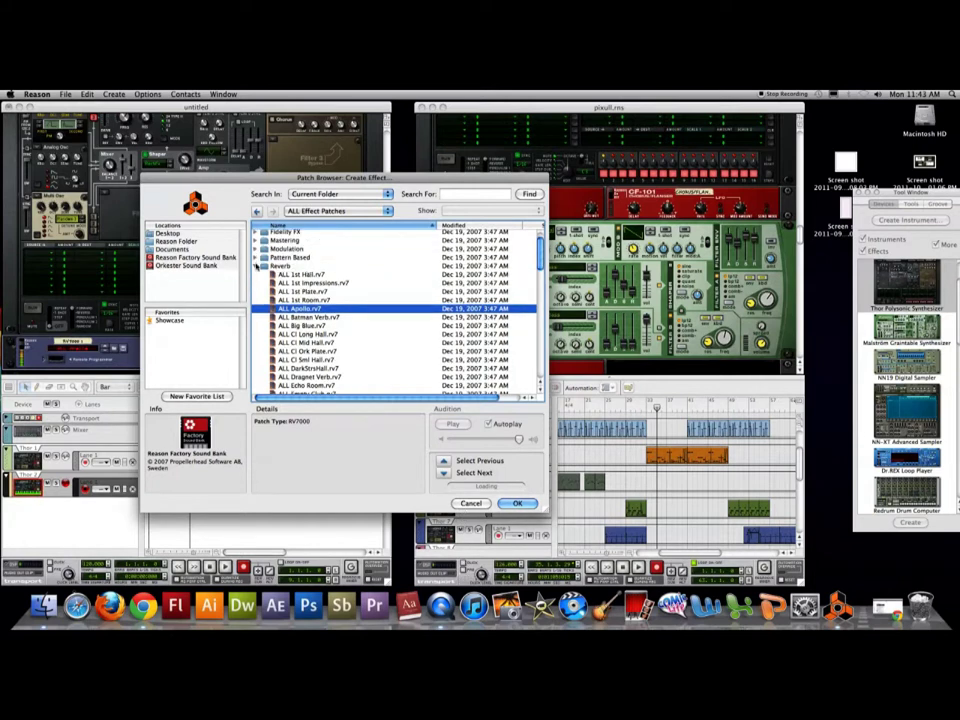
pyautogui.click(257, 266)
pyautogui.click(256, 232)
pyautogui.click(300, 276)
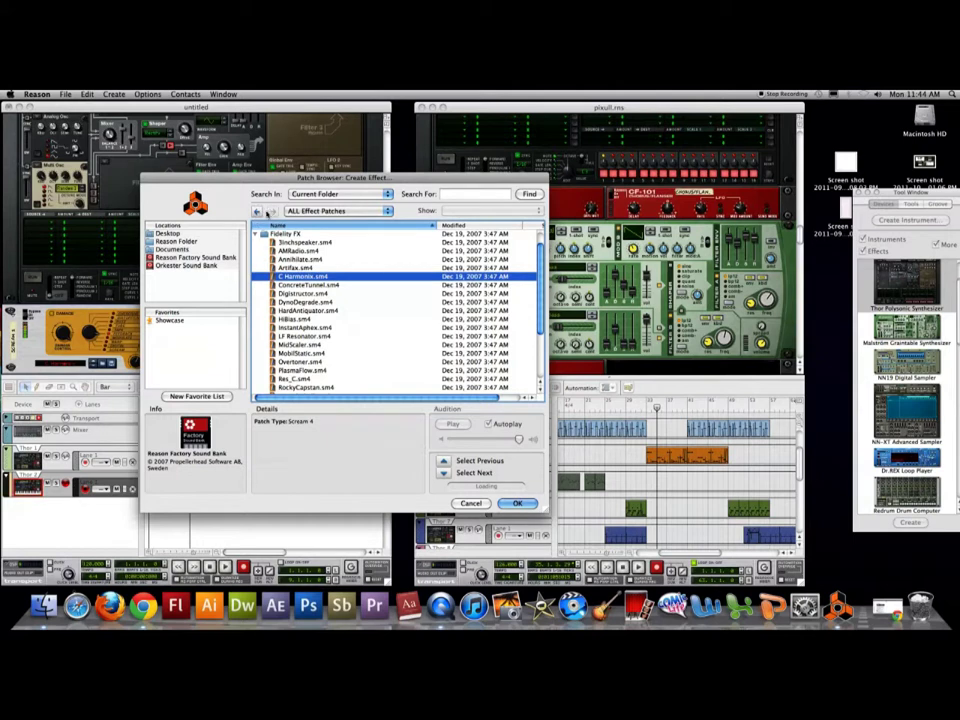
# Return to the Modulation patches and audition Mutator Filter, Pad Gloss, Multi-Chorus and Filter Mals.
pyautogui.click(258, 211)
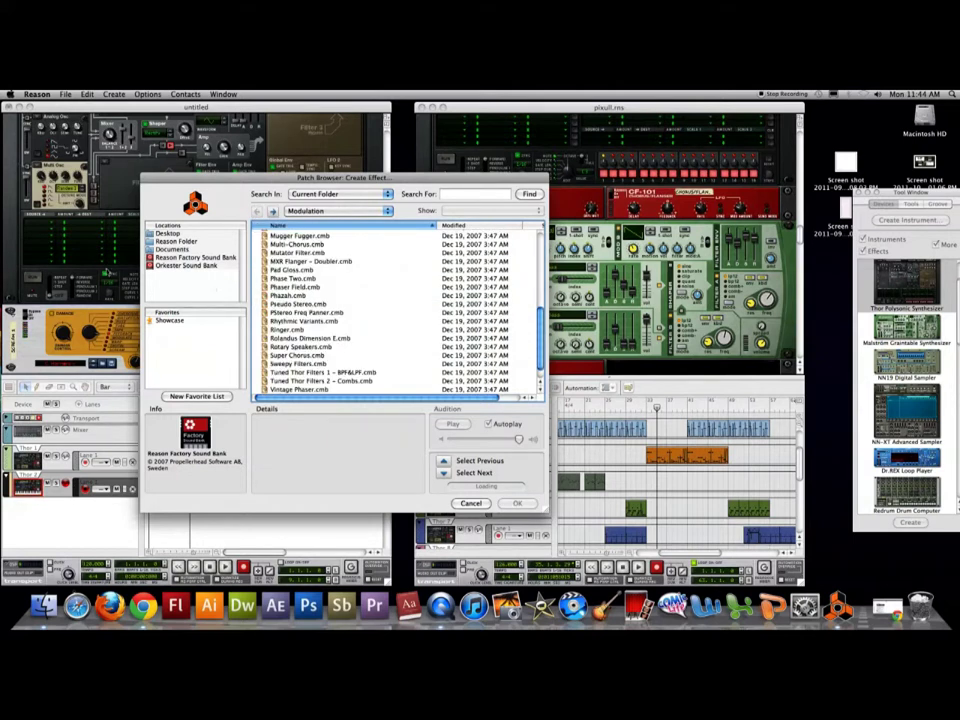
pyautogui.click(297, 253)
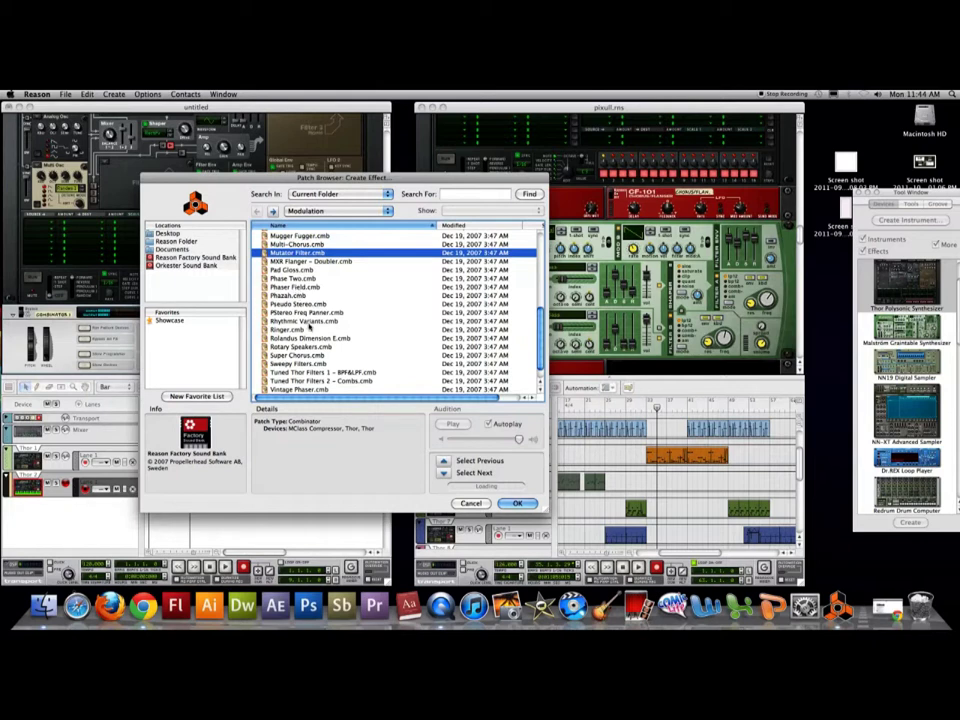
pyautogui.click(298, 271)
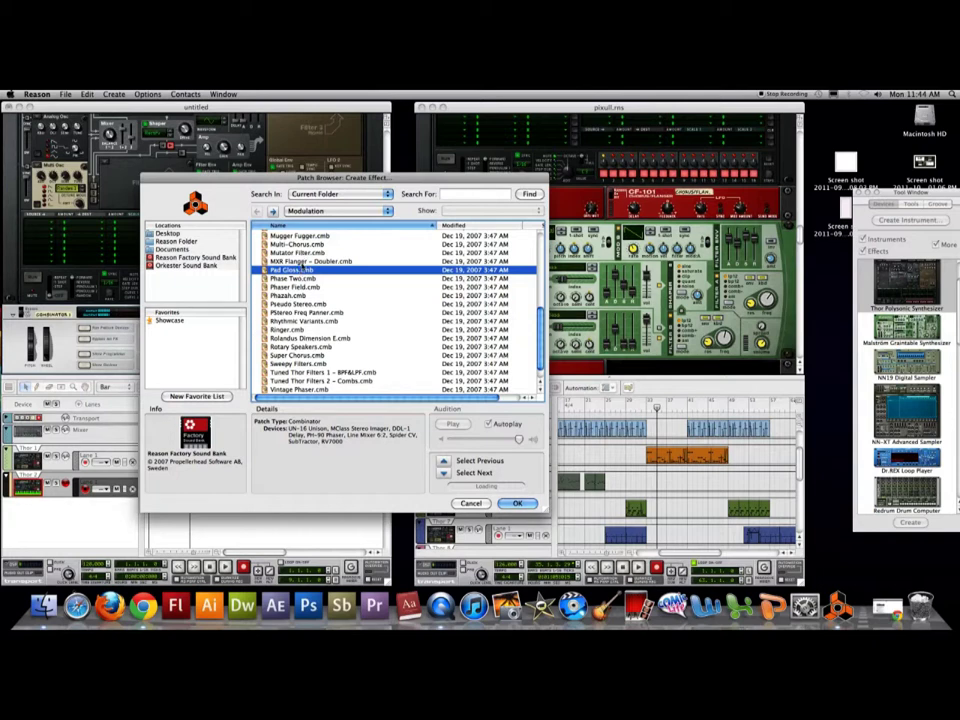
pyautogui.click(300, 246)
pyautogui.scroll(3, 320, 297)
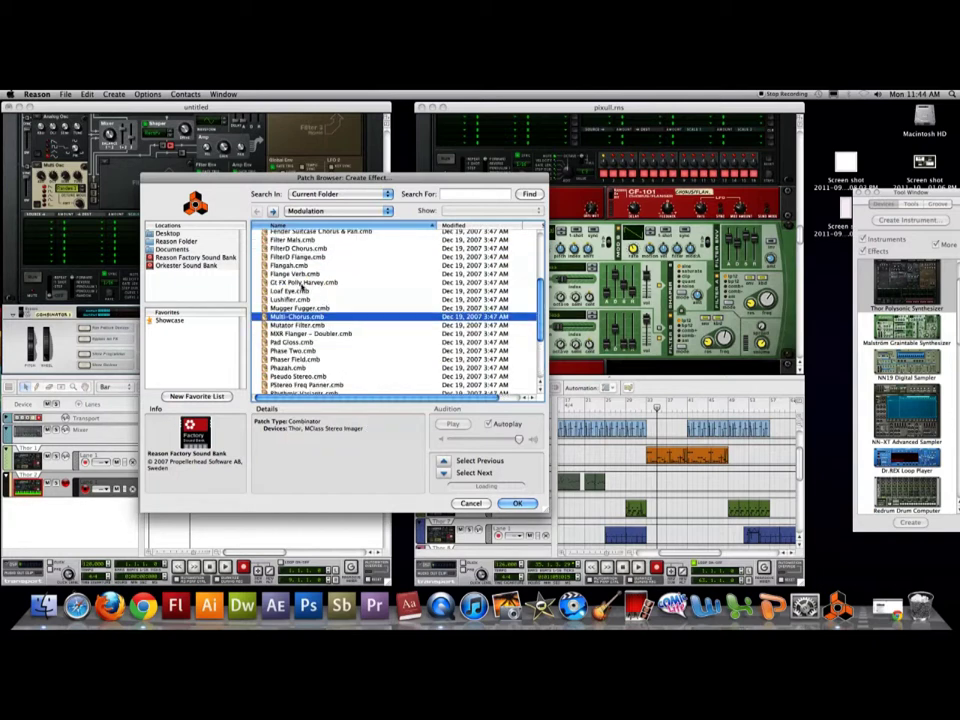
pyautogui.scroll(2, 300, 284)
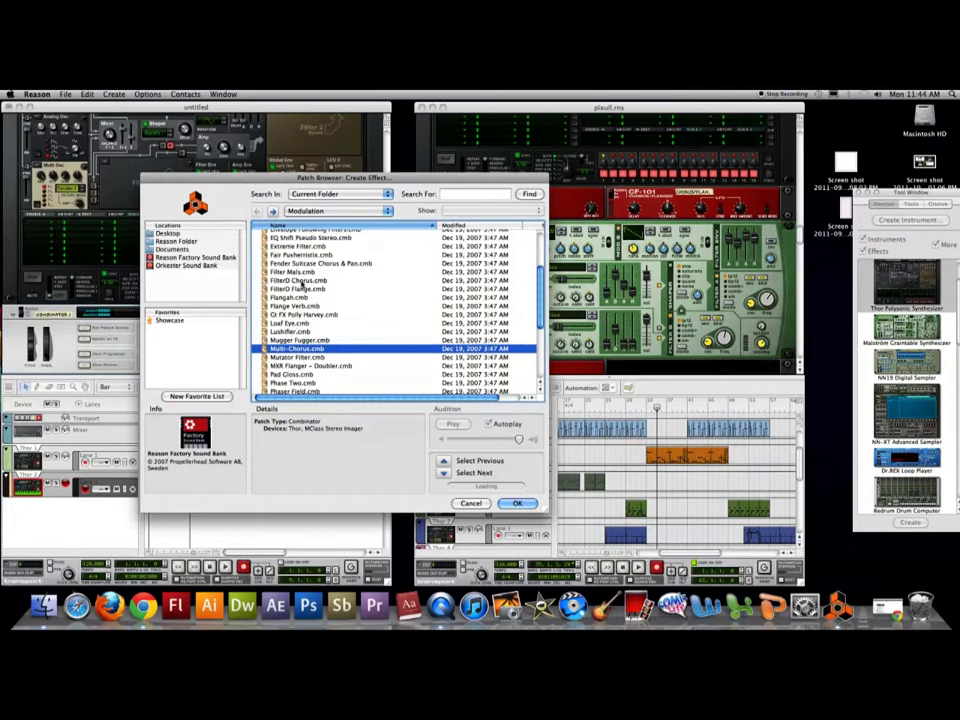
pyautogui.click(296, 275)
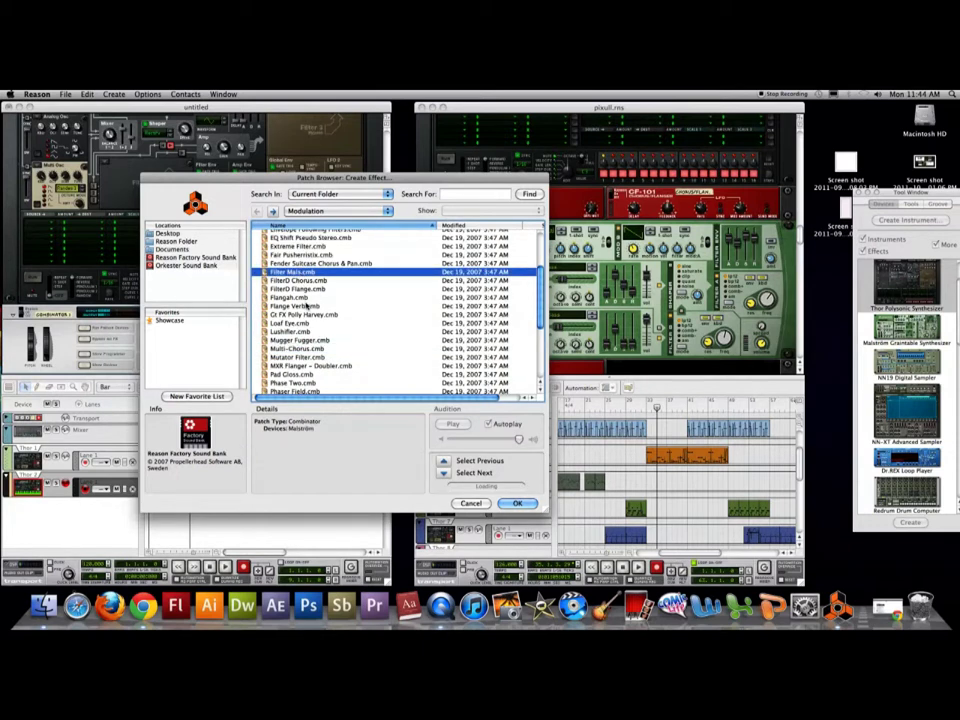
# Audition the Extreme Filter, Comb Sick and Comb Destroyer FX [Run] modulation patches.
pyautogui.scroll(2, 300, 292)
pyautogui.click(303, 288)
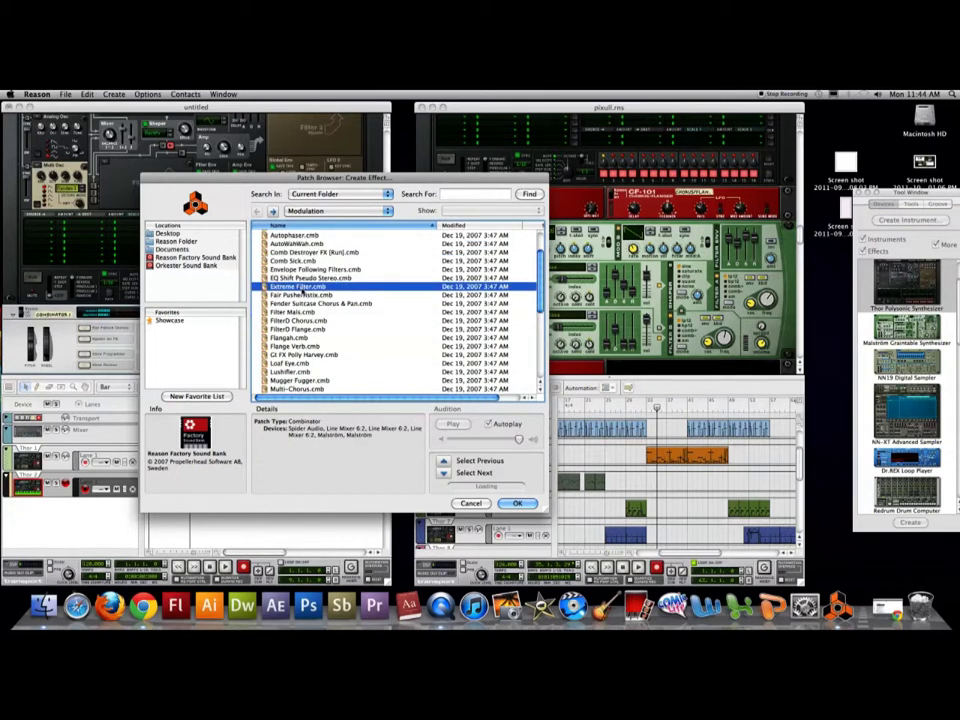
pyautogui.scroll(1, 304, 287)
pyautogui.click(304, 285)
pyautogui.press('Up')
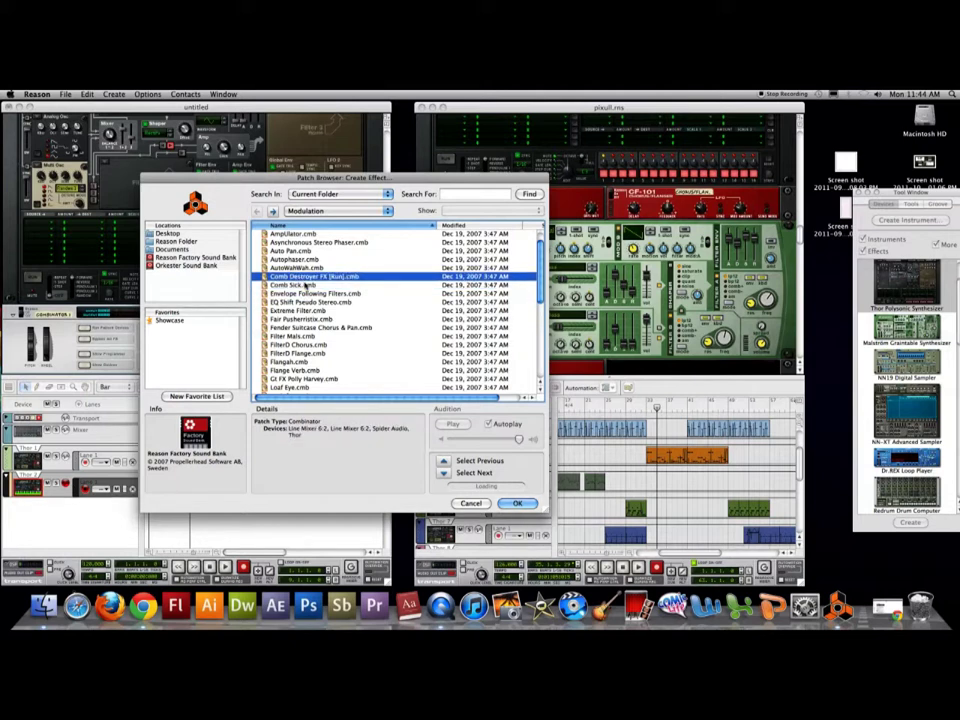
# Add the Autophaser Combinator patch as the second Thor's effect and show its programmer.
pyautogui.click(300, 260)
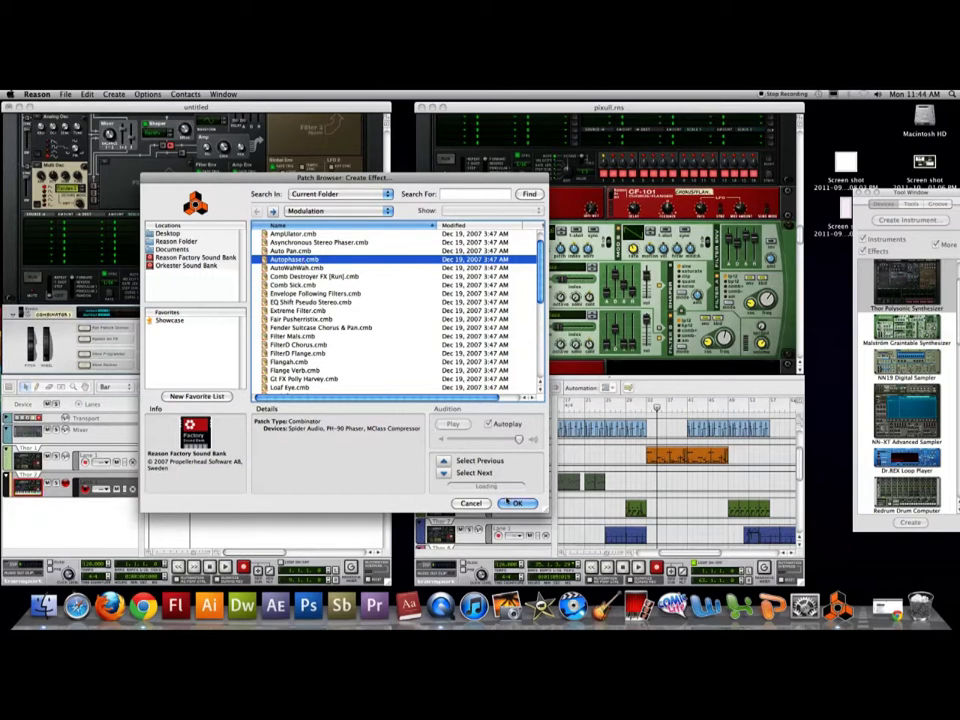
pyautogui.click(515, 503)
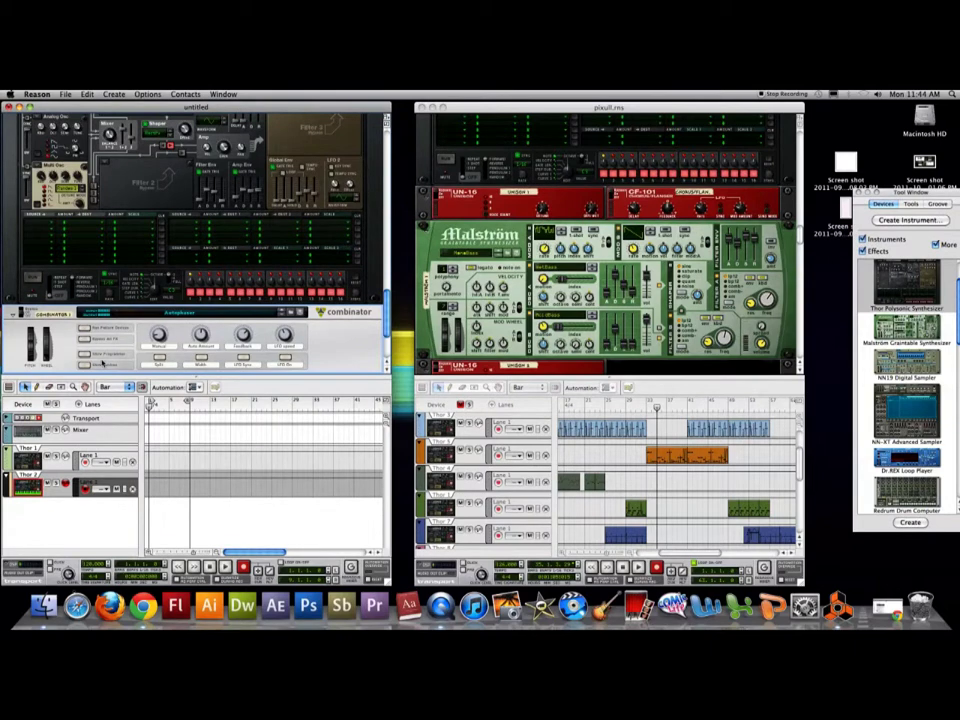
pyautogui.click(137, 358)
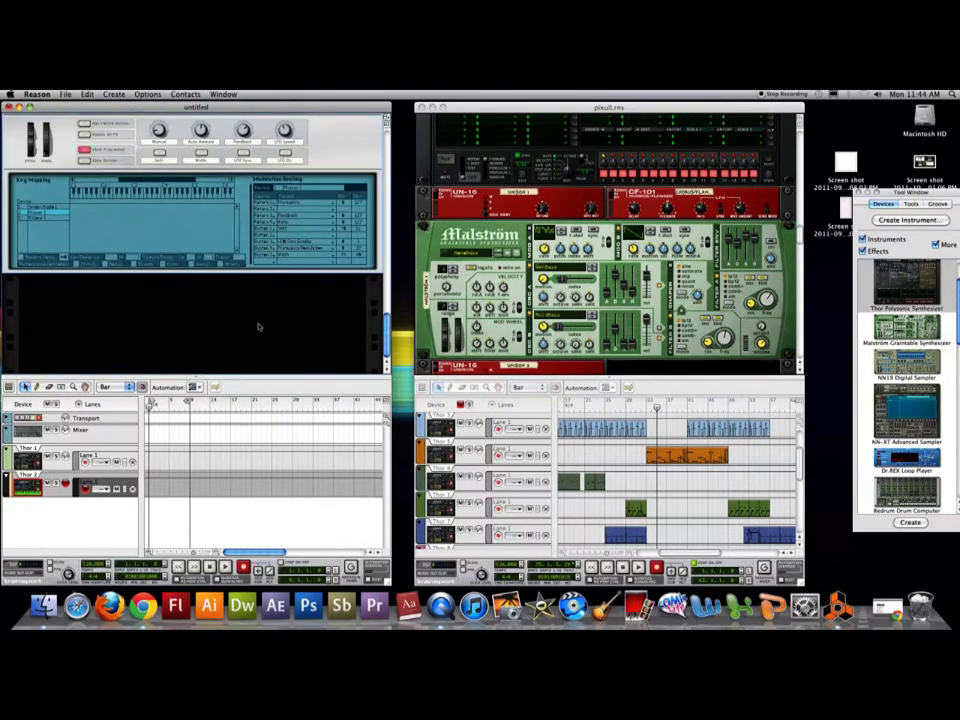
pyautogui.scroll(5, 258, 326)
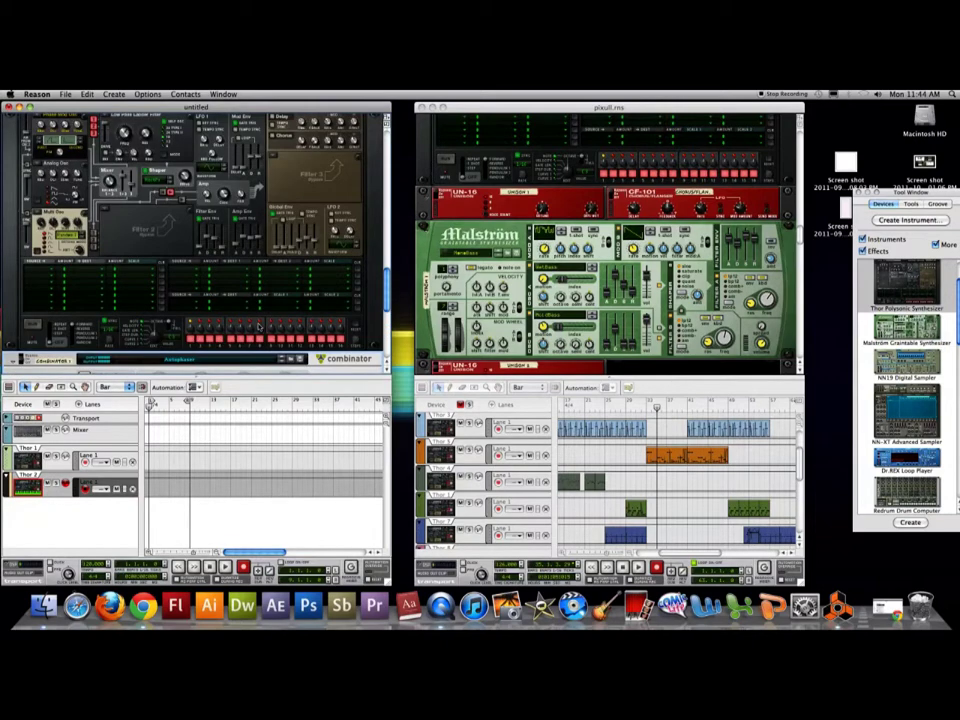
pyautogui.scroll(2, 201, 283)
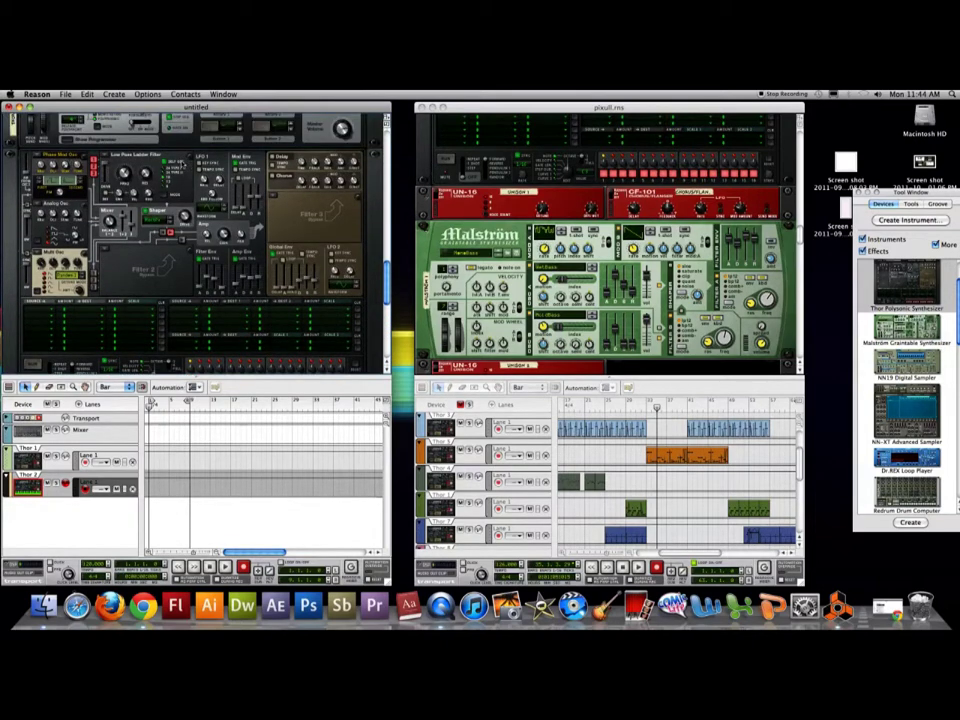